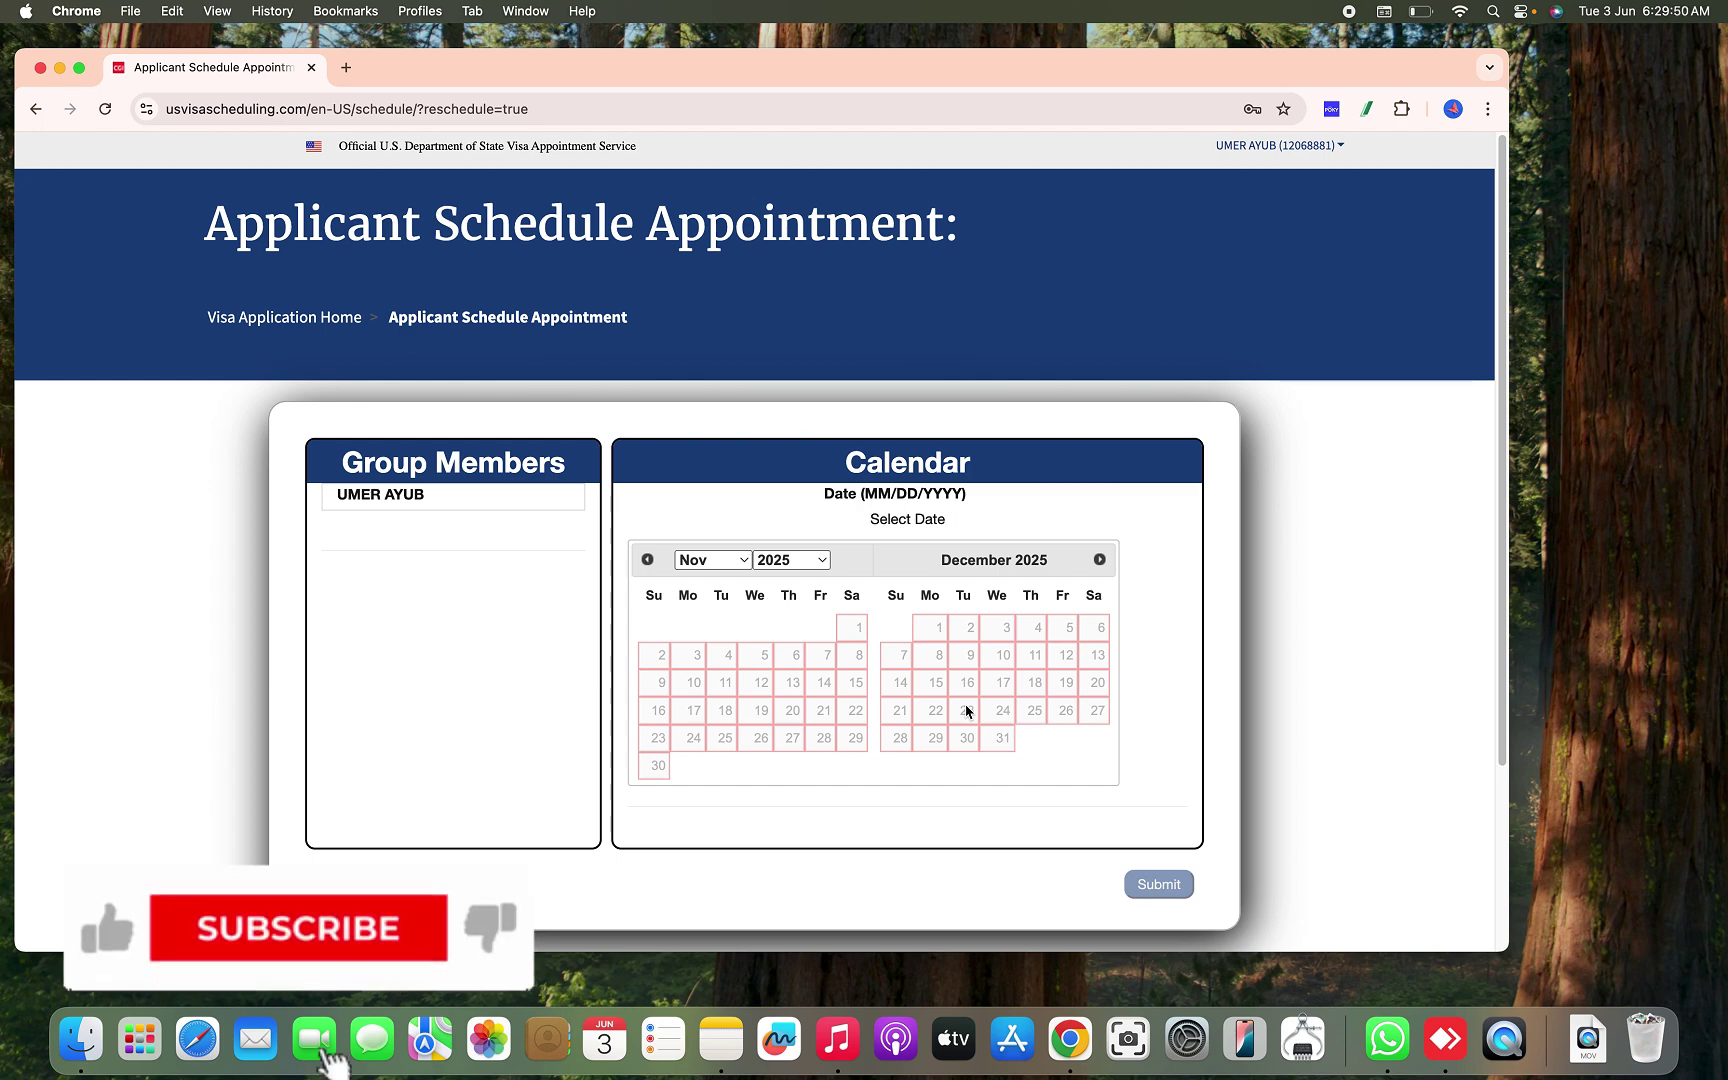
- Browse the appointment calendar back to July and August 2025 to look for open dates
{"action": "left_click", "coordinate": [647, 560]}
{"action": "left_click", "coordinate": [647, 560]}
{"action": "left_click", "coordinate": [647, 560]}
{"action": "left_click", "coordinate": [647, 560]}
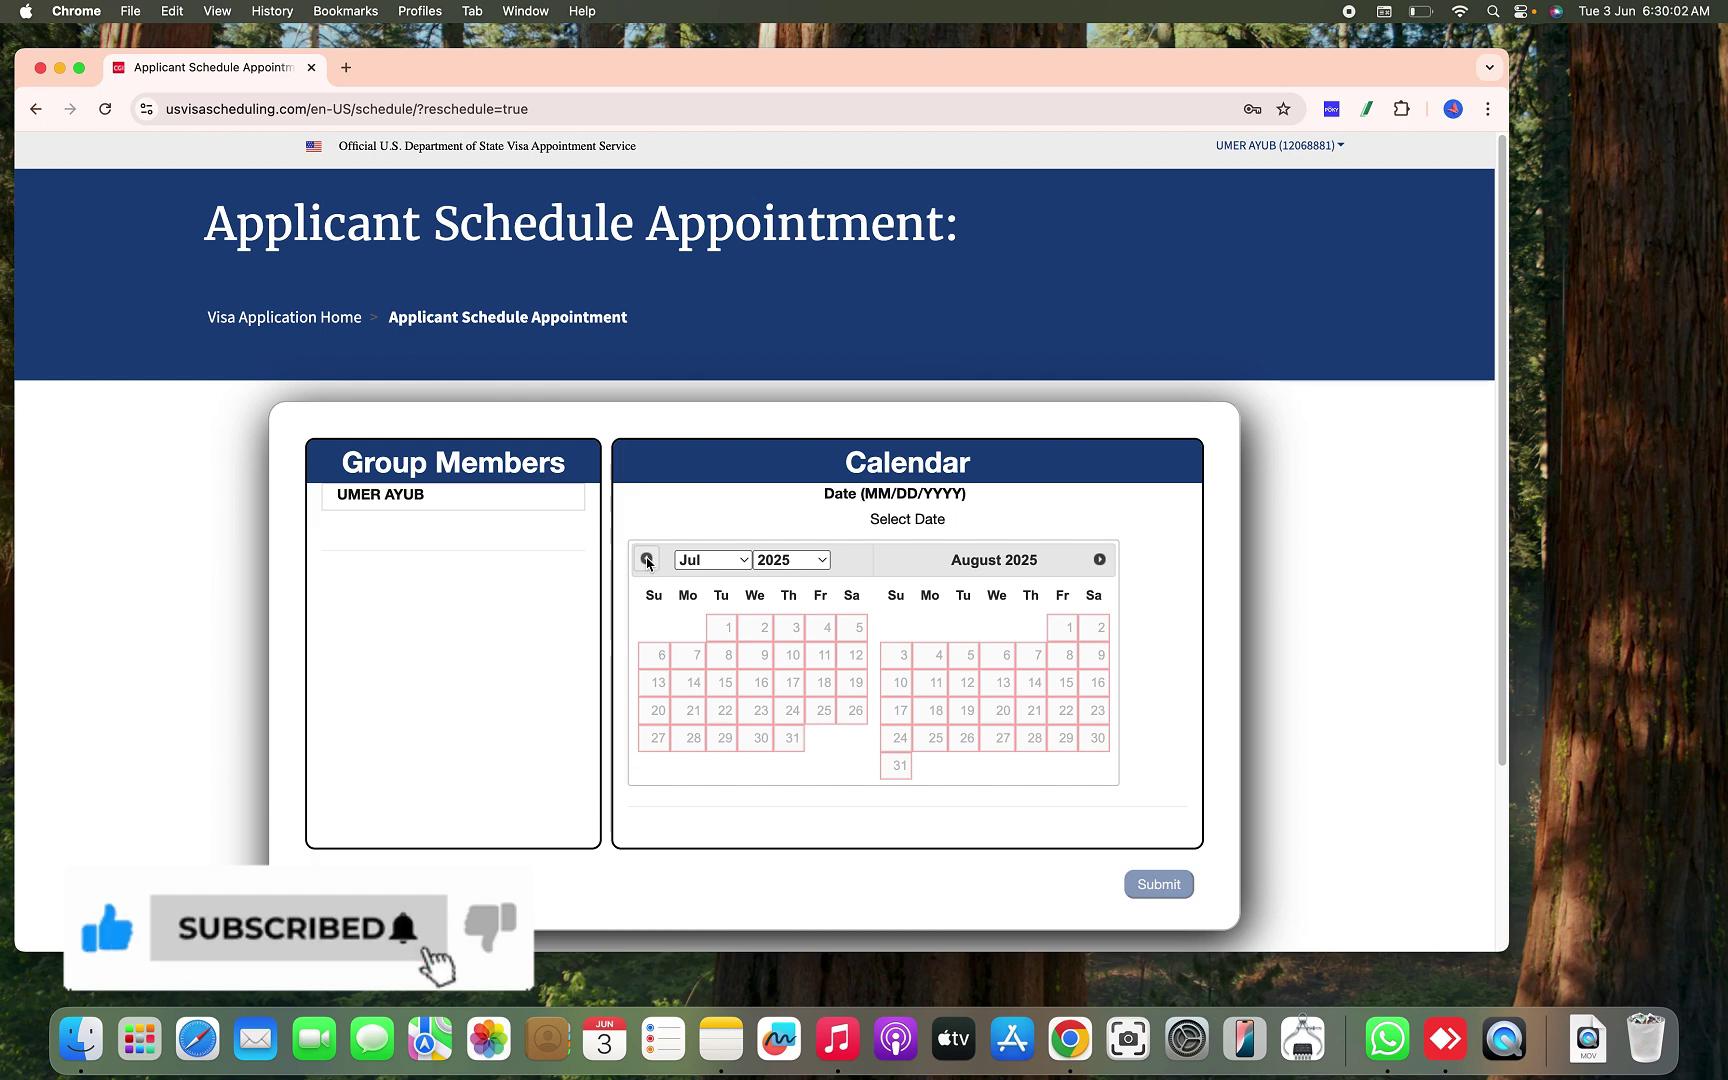
- Browse the appointment calendar forward to December 2025 and January 2026 to look for open dates
{"action": "left_click", "coordinate": [1113, 571]}
{"action": "left_click", "coordinate": [1113, 571]}
{"action": "left_click", "coordinate": [1113, 571]}
{"action": "left_click", "coordinate": [1113, 571]}
{"action": "left_click", "coordinate": [1113, 571]}
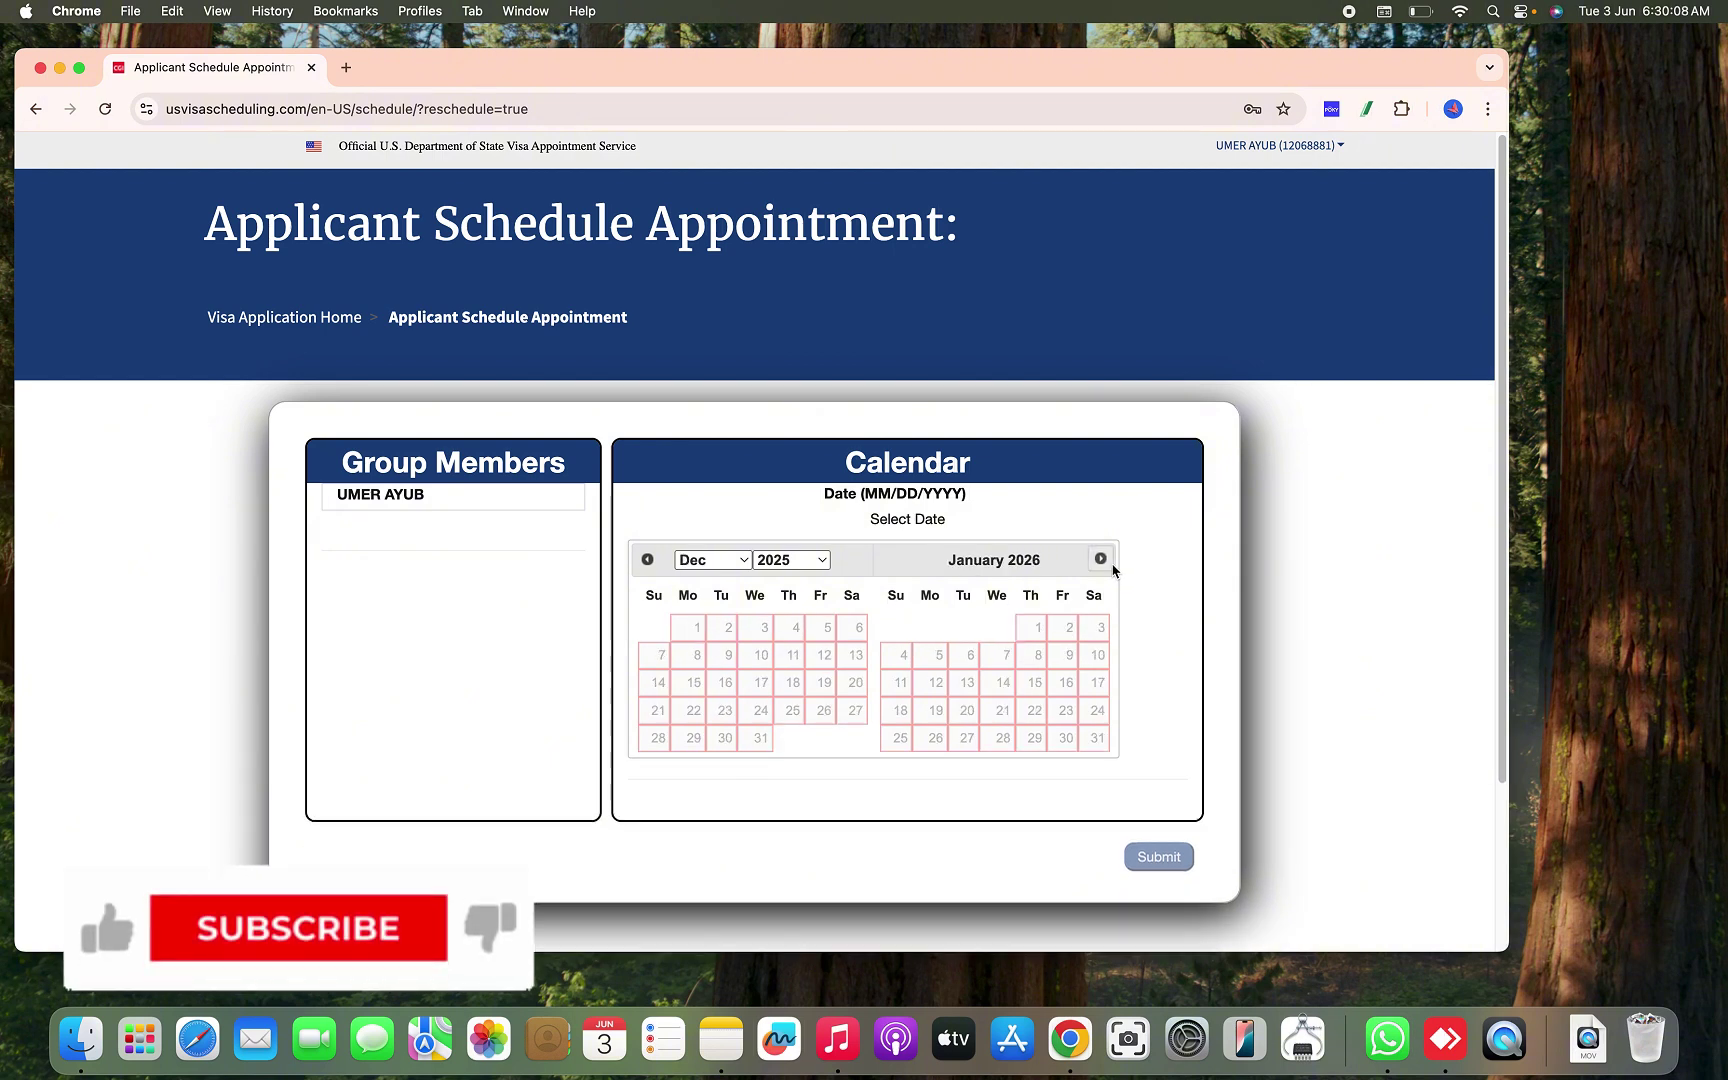
- Browse the calendar month by month back to June and July 2025 to look for available dates
{"action": "left_click", "coordinate": [647, 560]}
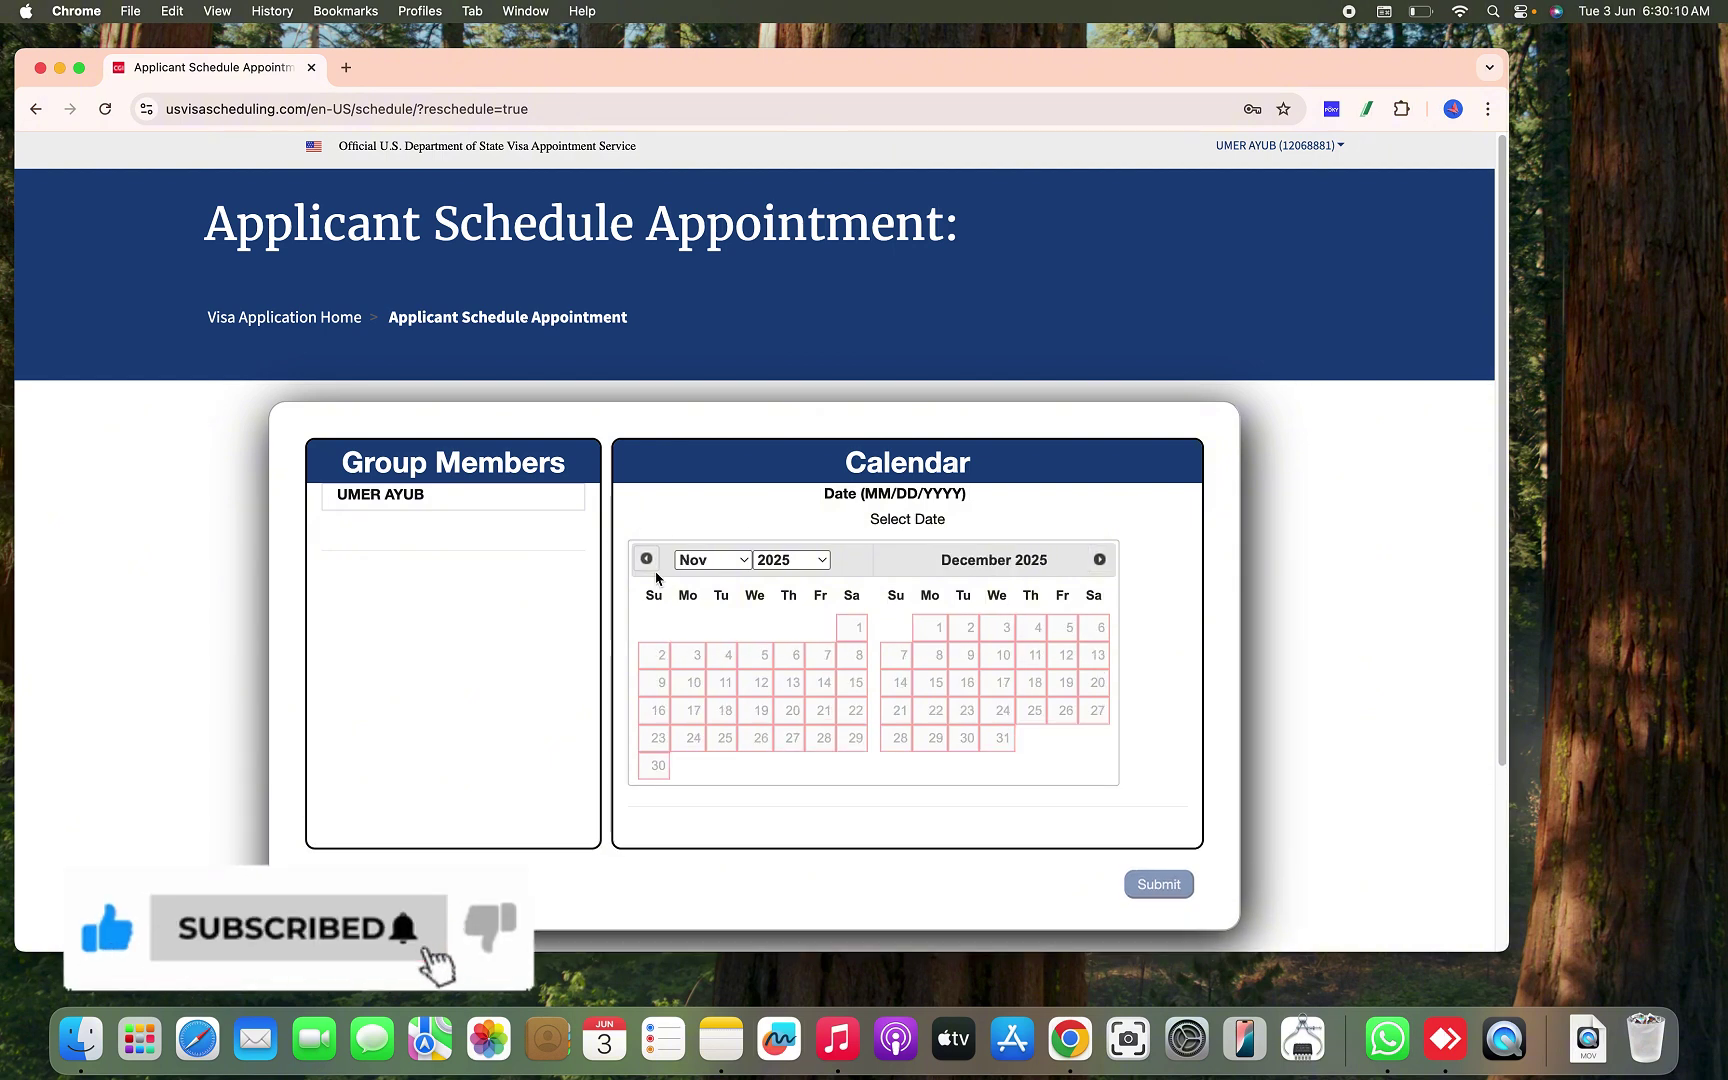
{"action": "left_click", "coordinate": [647, 560]}
{"action": "left_click", "coordinate": [647, 560]}
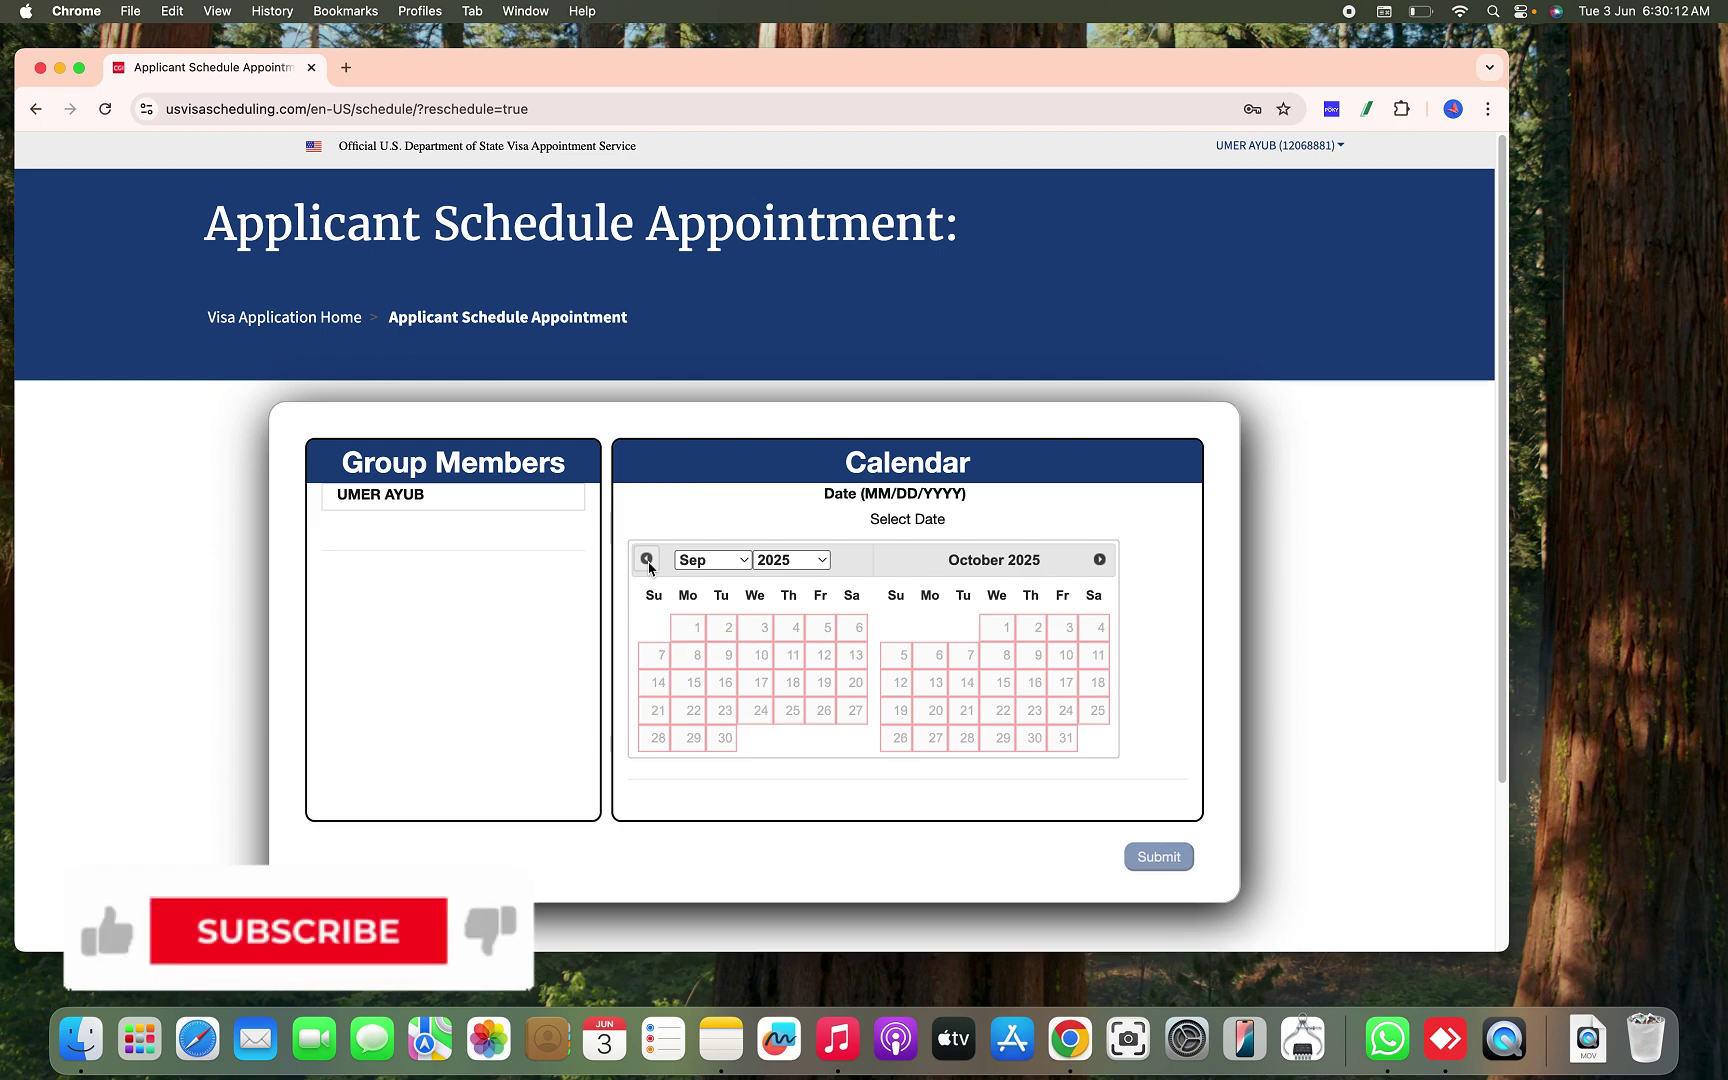
{"action": "left_click", "coordinate": [647, 560]}
{"action": "left_click", "coordinate": [647, 560]}
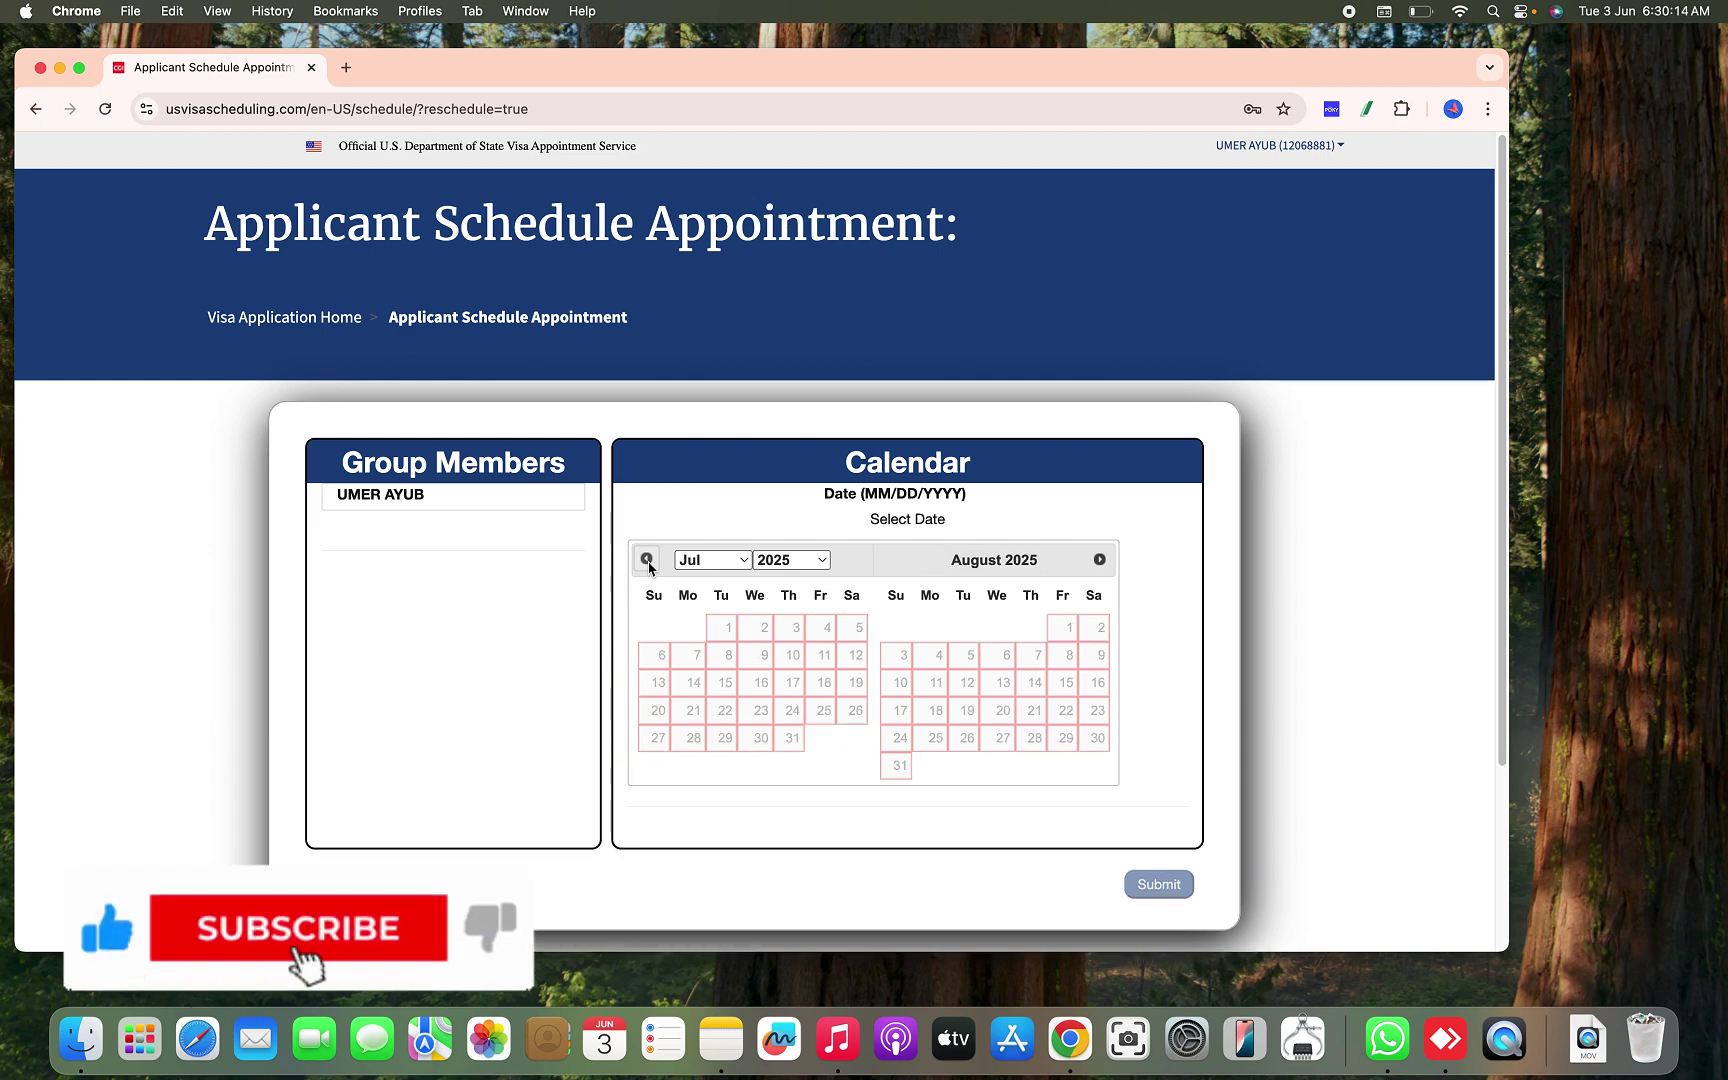
{"action": "left_click", "coordinate": [647, 560]}
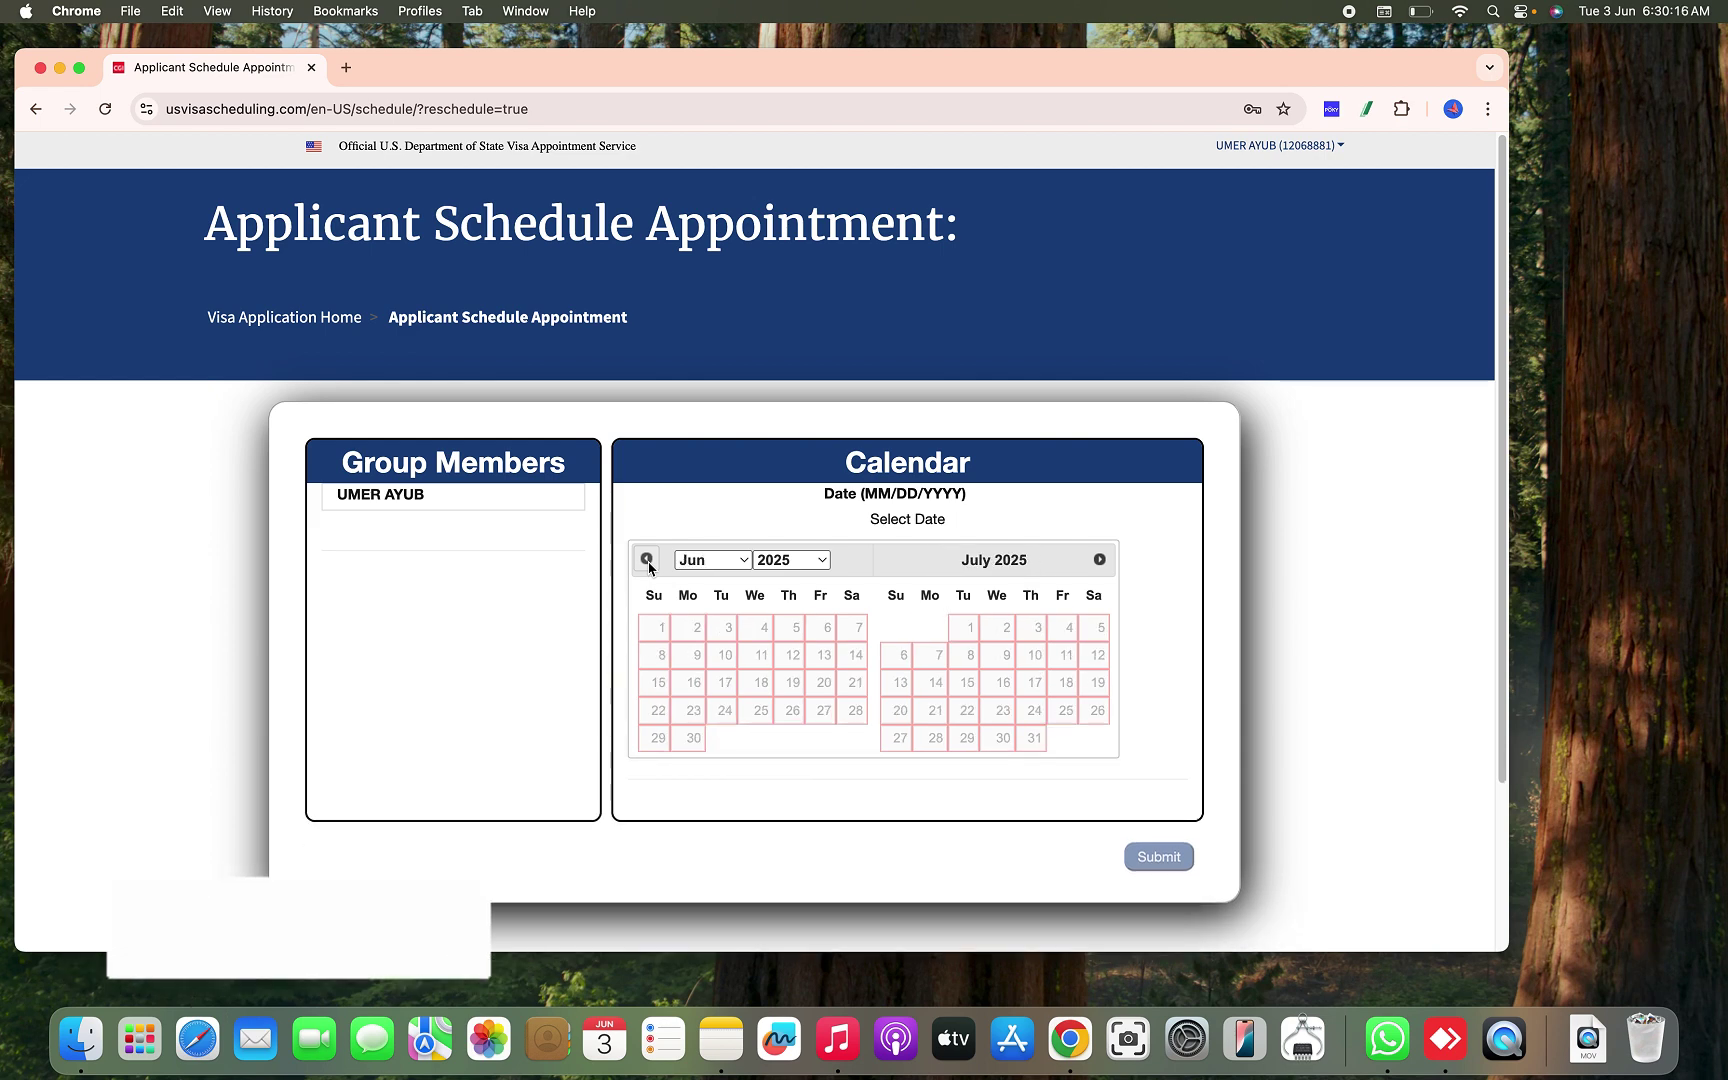
- Check the months from June 2025 onward for available dates, advancing the calendar to December 2025 and January 2026
{"action": "left_click", "coordinate": [1104, 568]}
{"action": "left_click", "coordinate": [1104, 568]}
{"action": "left_click", "coordinate": [1104, 568]}
{"action": "left_click", "coordinate": [1104, 568]}
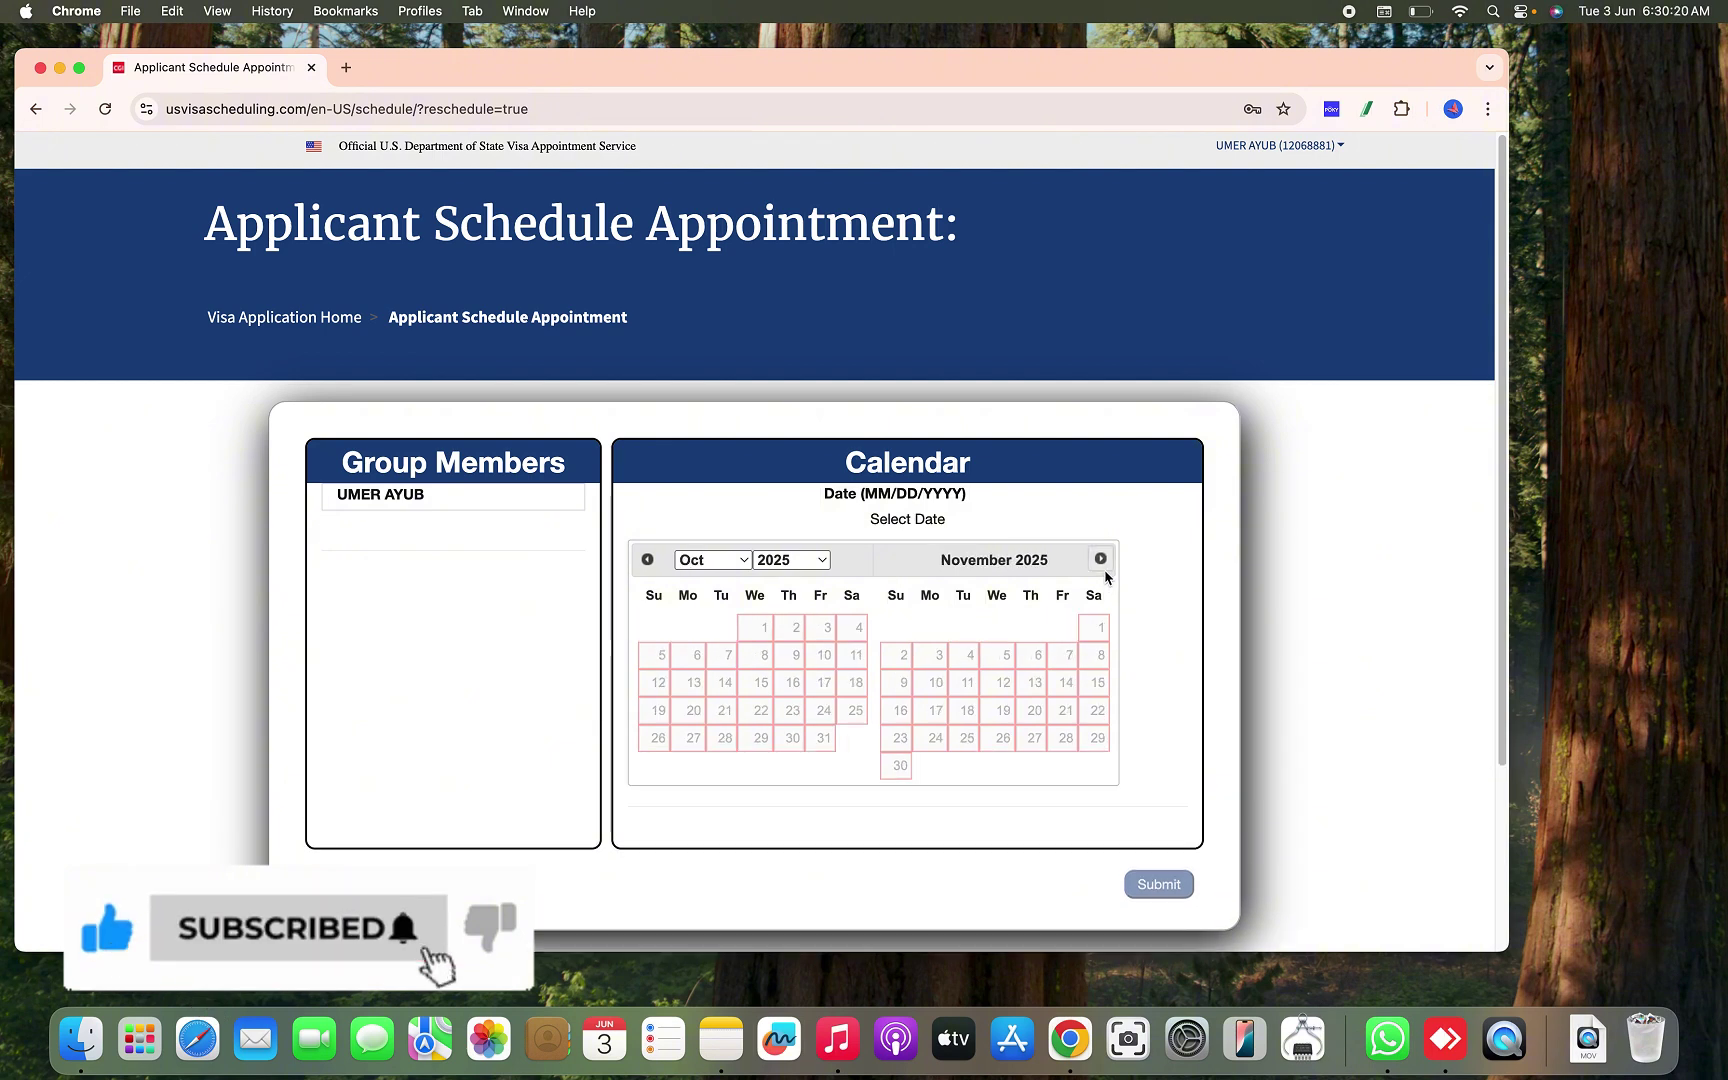
{"action": "left_click", "coordinate": [1104, 568]}
{"action": "left_click", "coordinate": [1104, 568]}
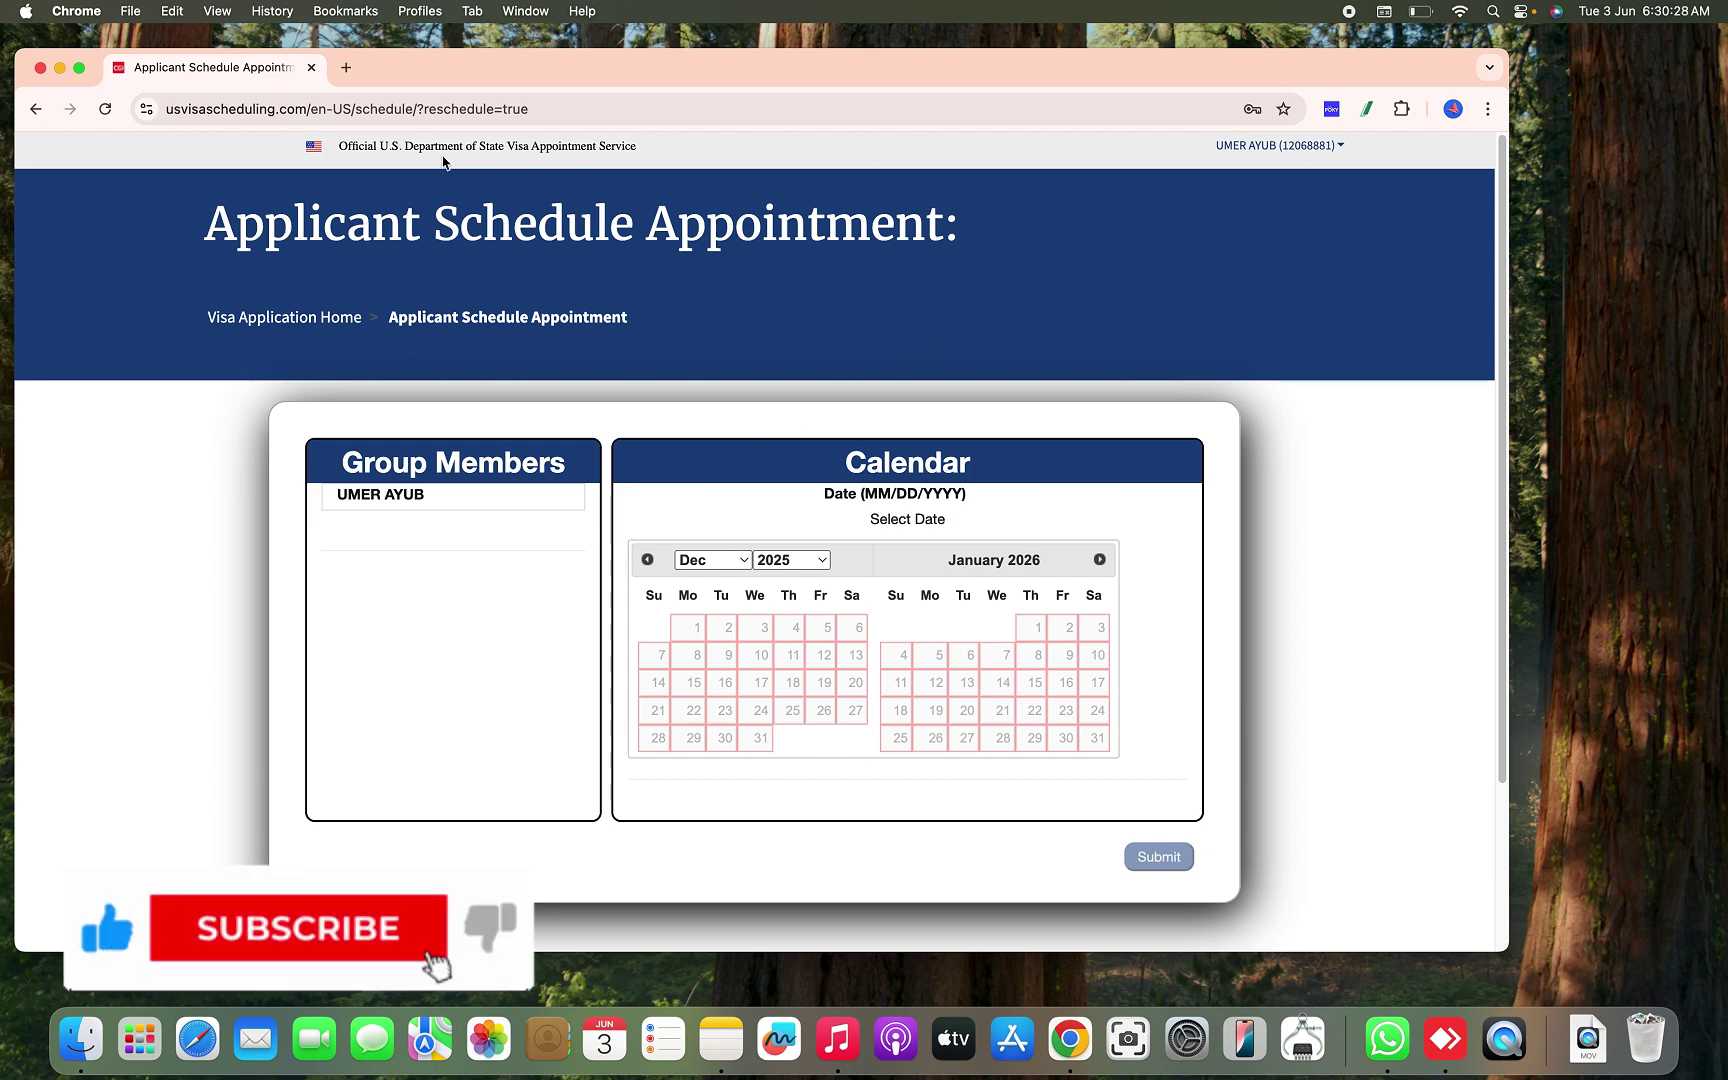
- Reload the scheduling page and select July 16, 2025 to check its time slots
{"action": "left_click", "coordinate": [106, 112]}
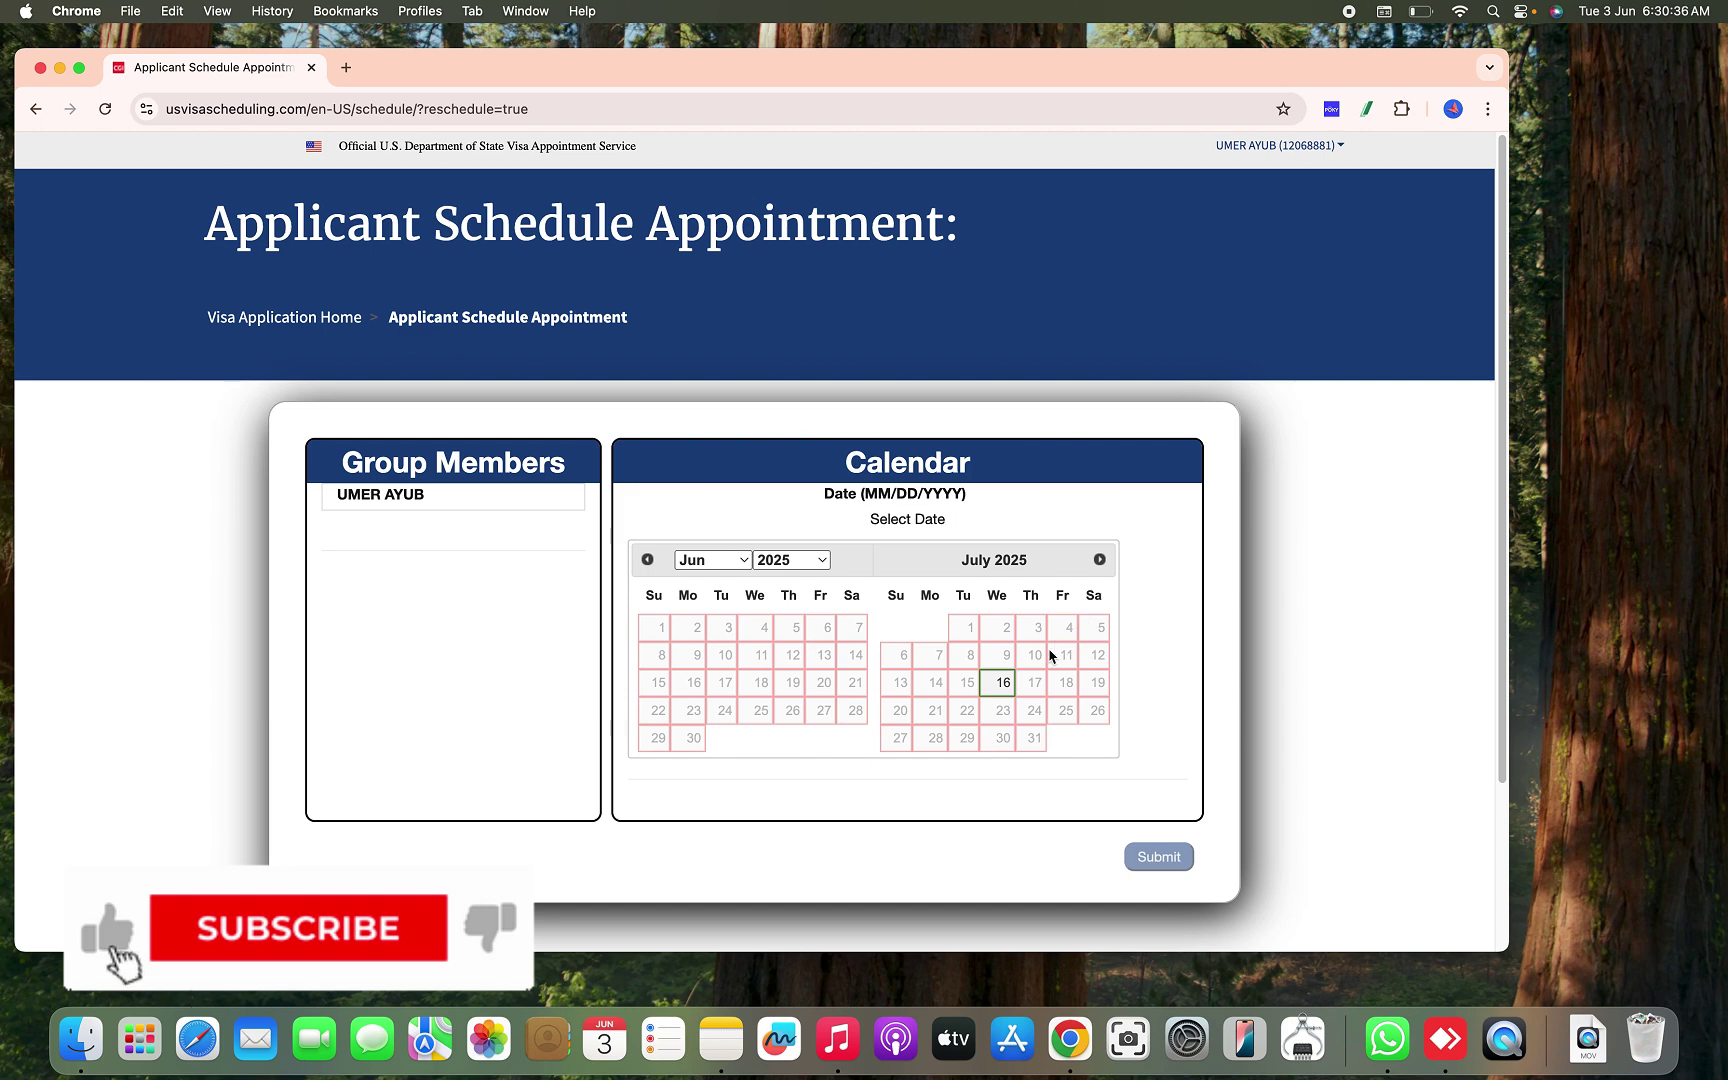
{"action": "left_click", "coordinate": [1003, 684]}
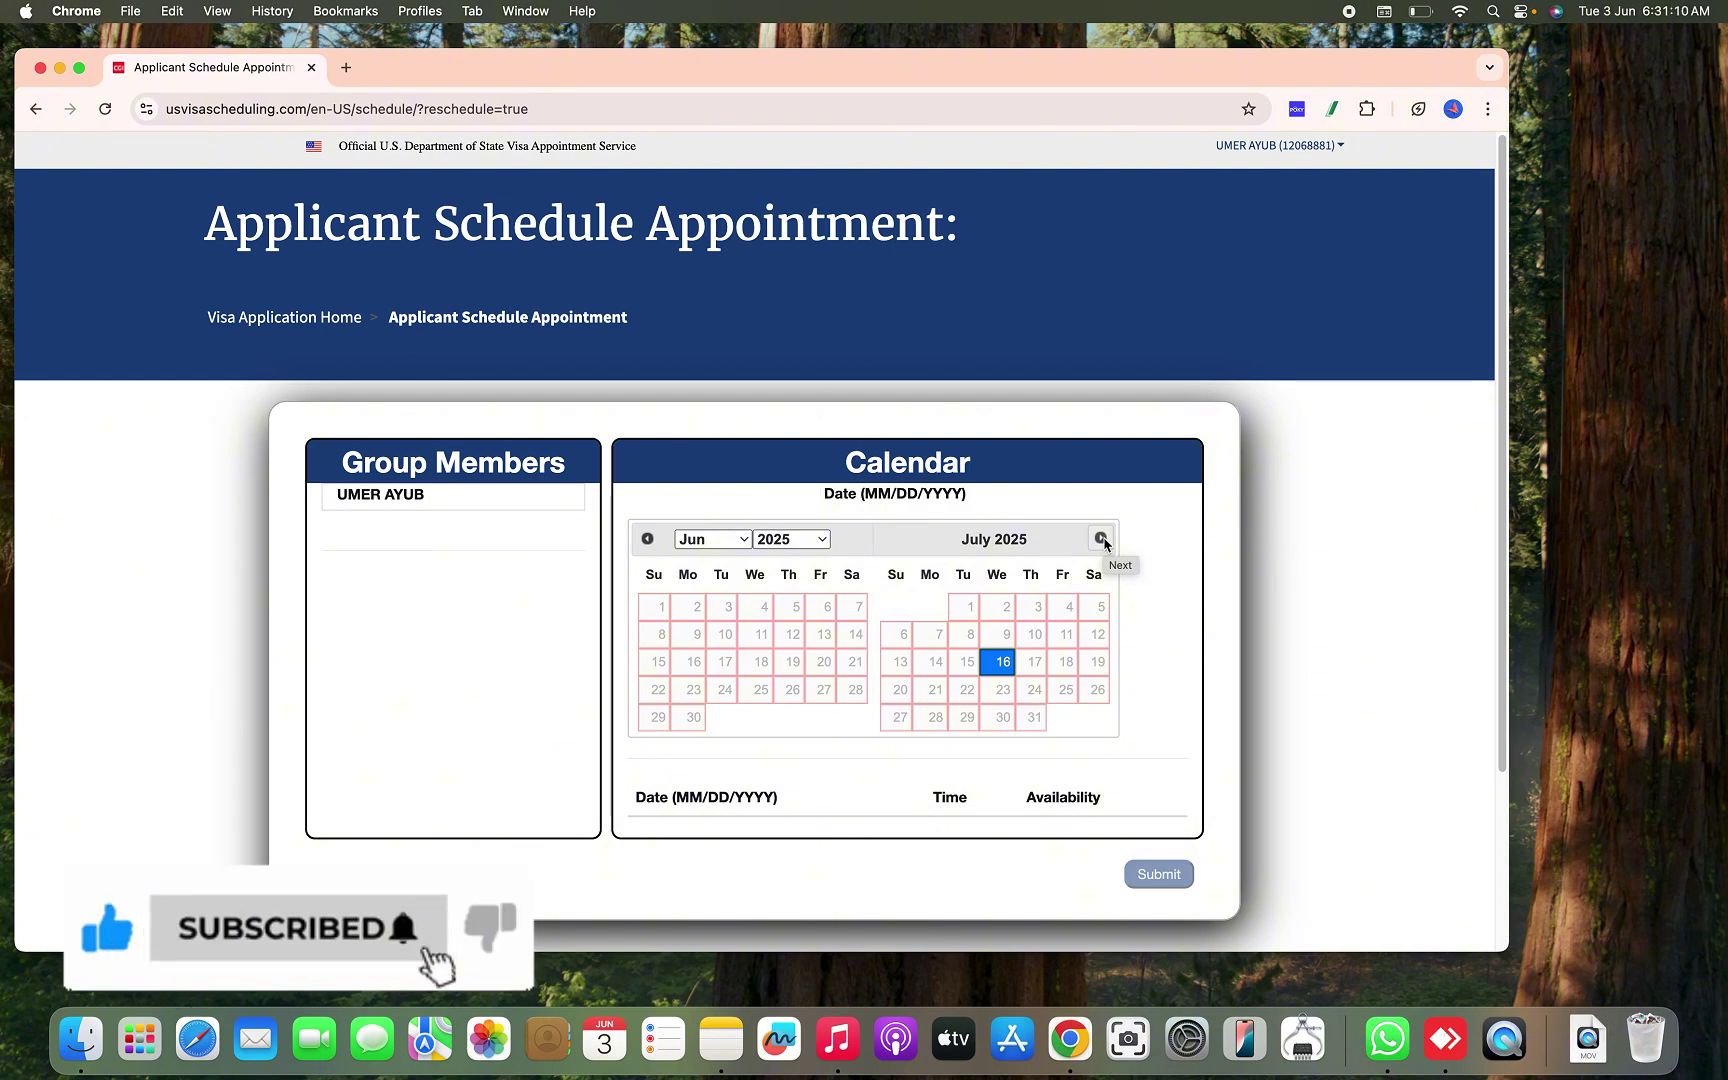
- Check February 9, 2026 for time slots and browse ahead in the calendar to March and April 2026
{"action": "left_click", "coordinate": [1101, 539]}
{"action": "left_click", "coordinate": [1101, 539]}
{"action": "left_click", "coordinate": [1101, 539]}
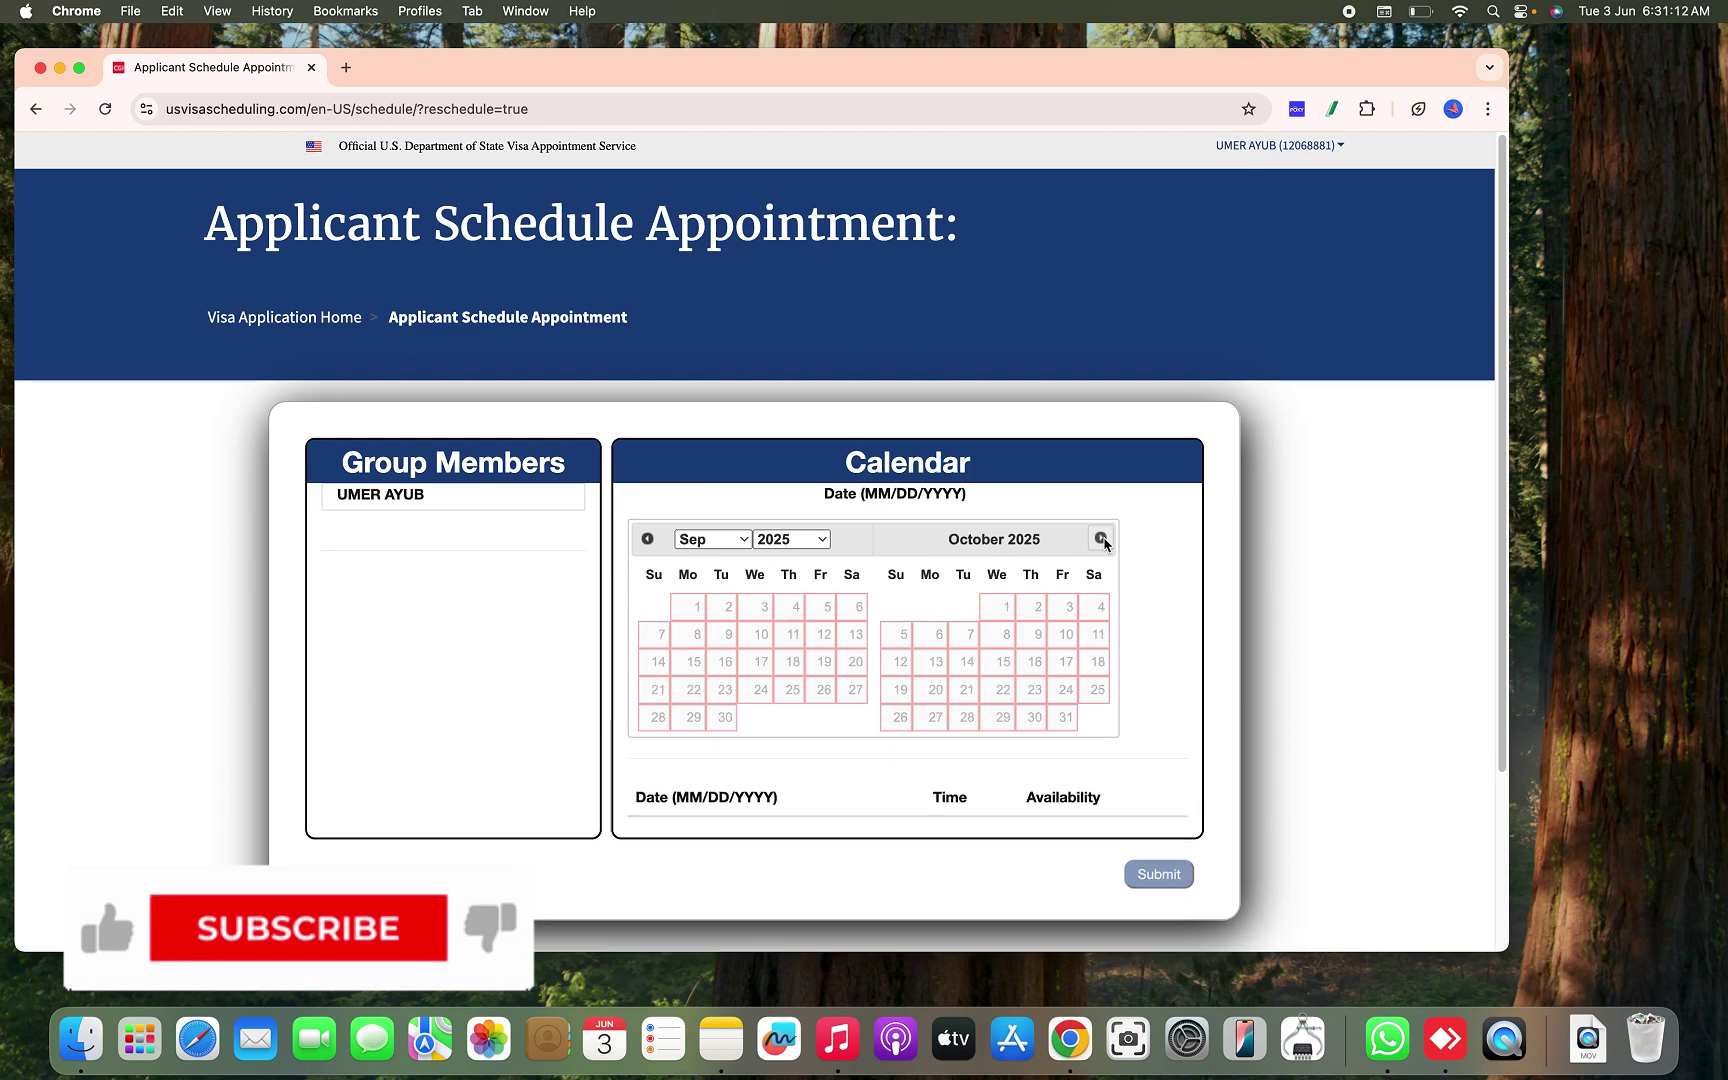
{"action": "left_click", "coordinate": [1101, 539]}
{"action": "left_click", "coordinate": [1101, 539]}
{"action": "left_click", "coordinate": [1101, 539]}
{"action": "left_click", "coordinate": [1101, 539]}
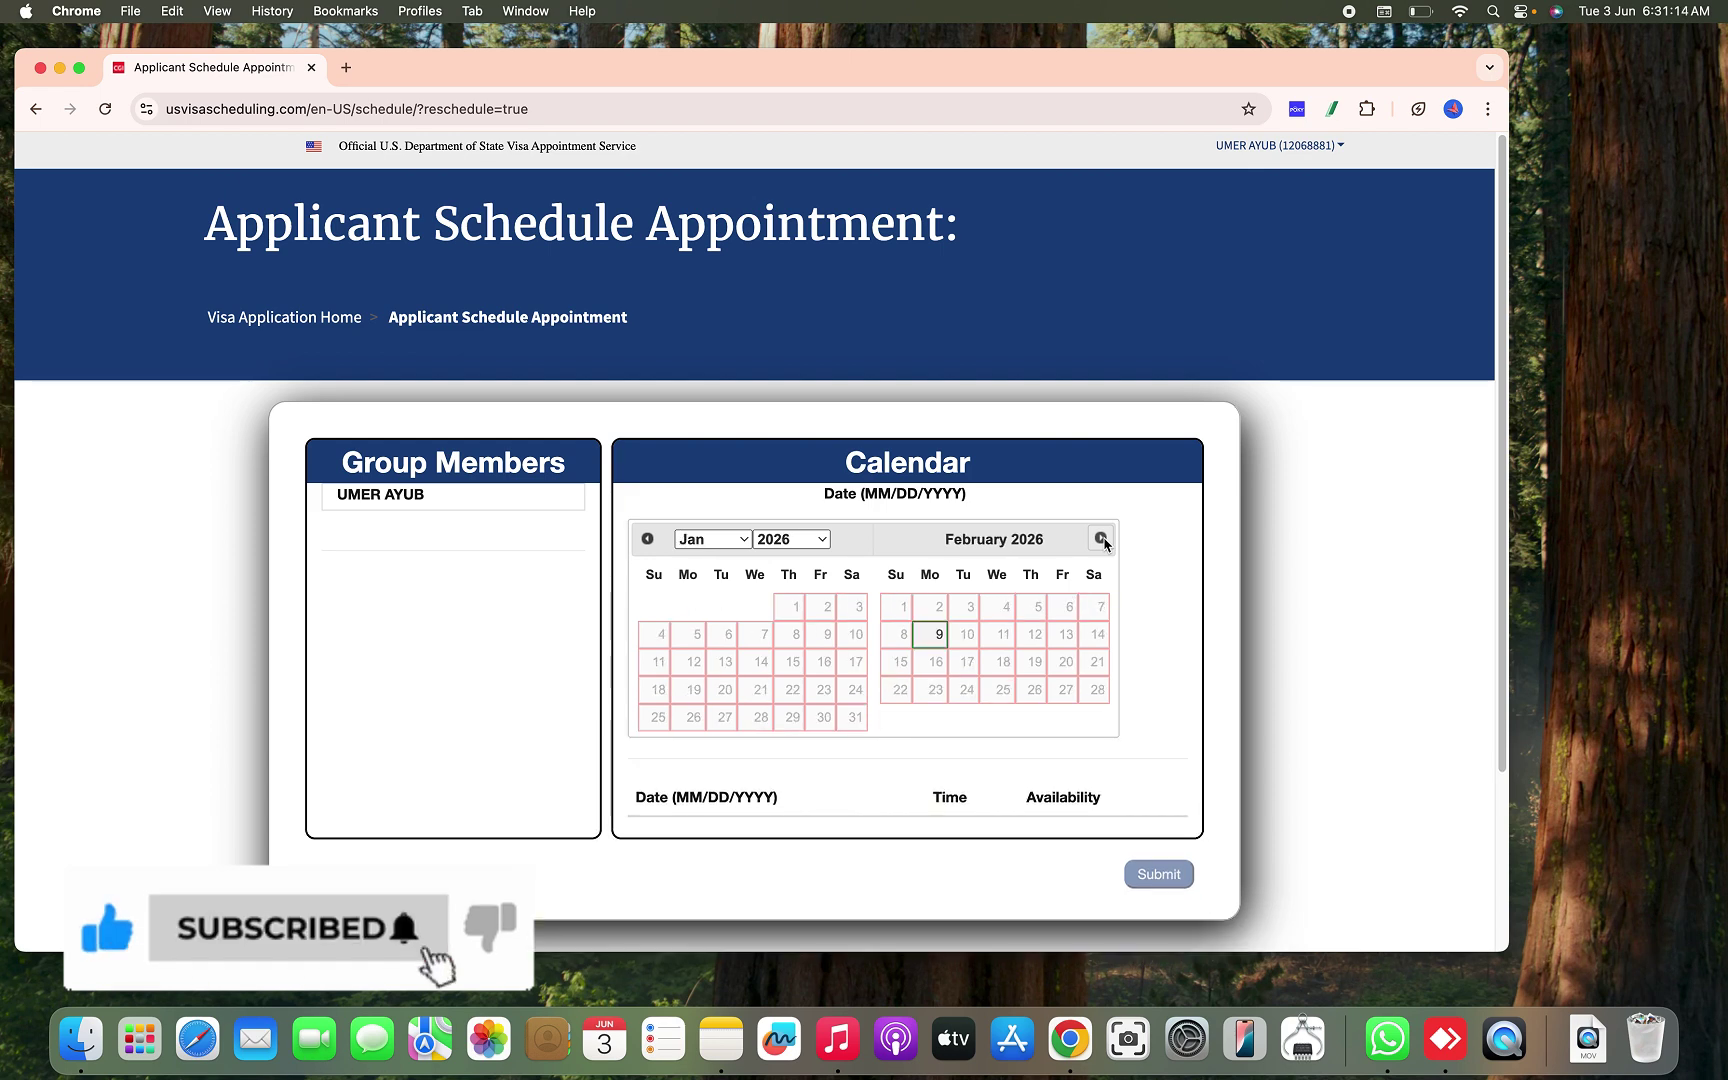
{"action": "left_click", "coordinate": [935, 634]}
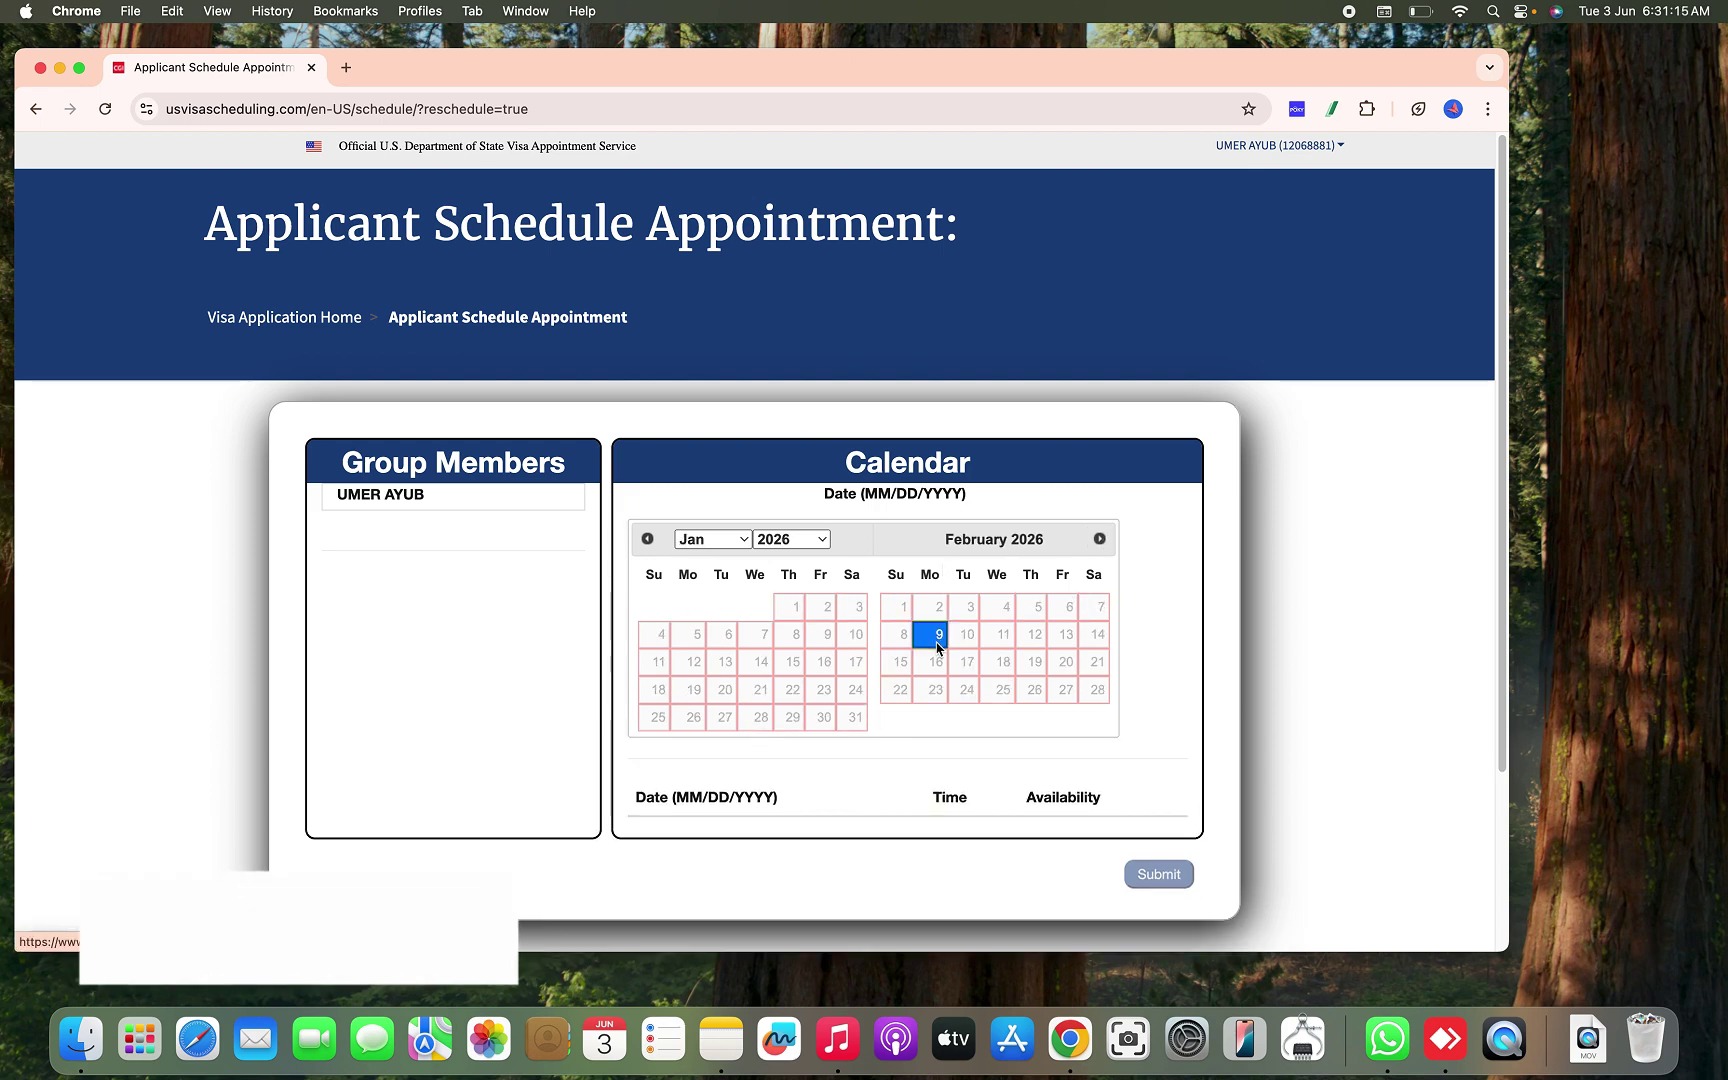
{"action": "left_click", "coordinate": [1100, 539]}
{"action": "left_click", "coordinate": [1100, 539]}
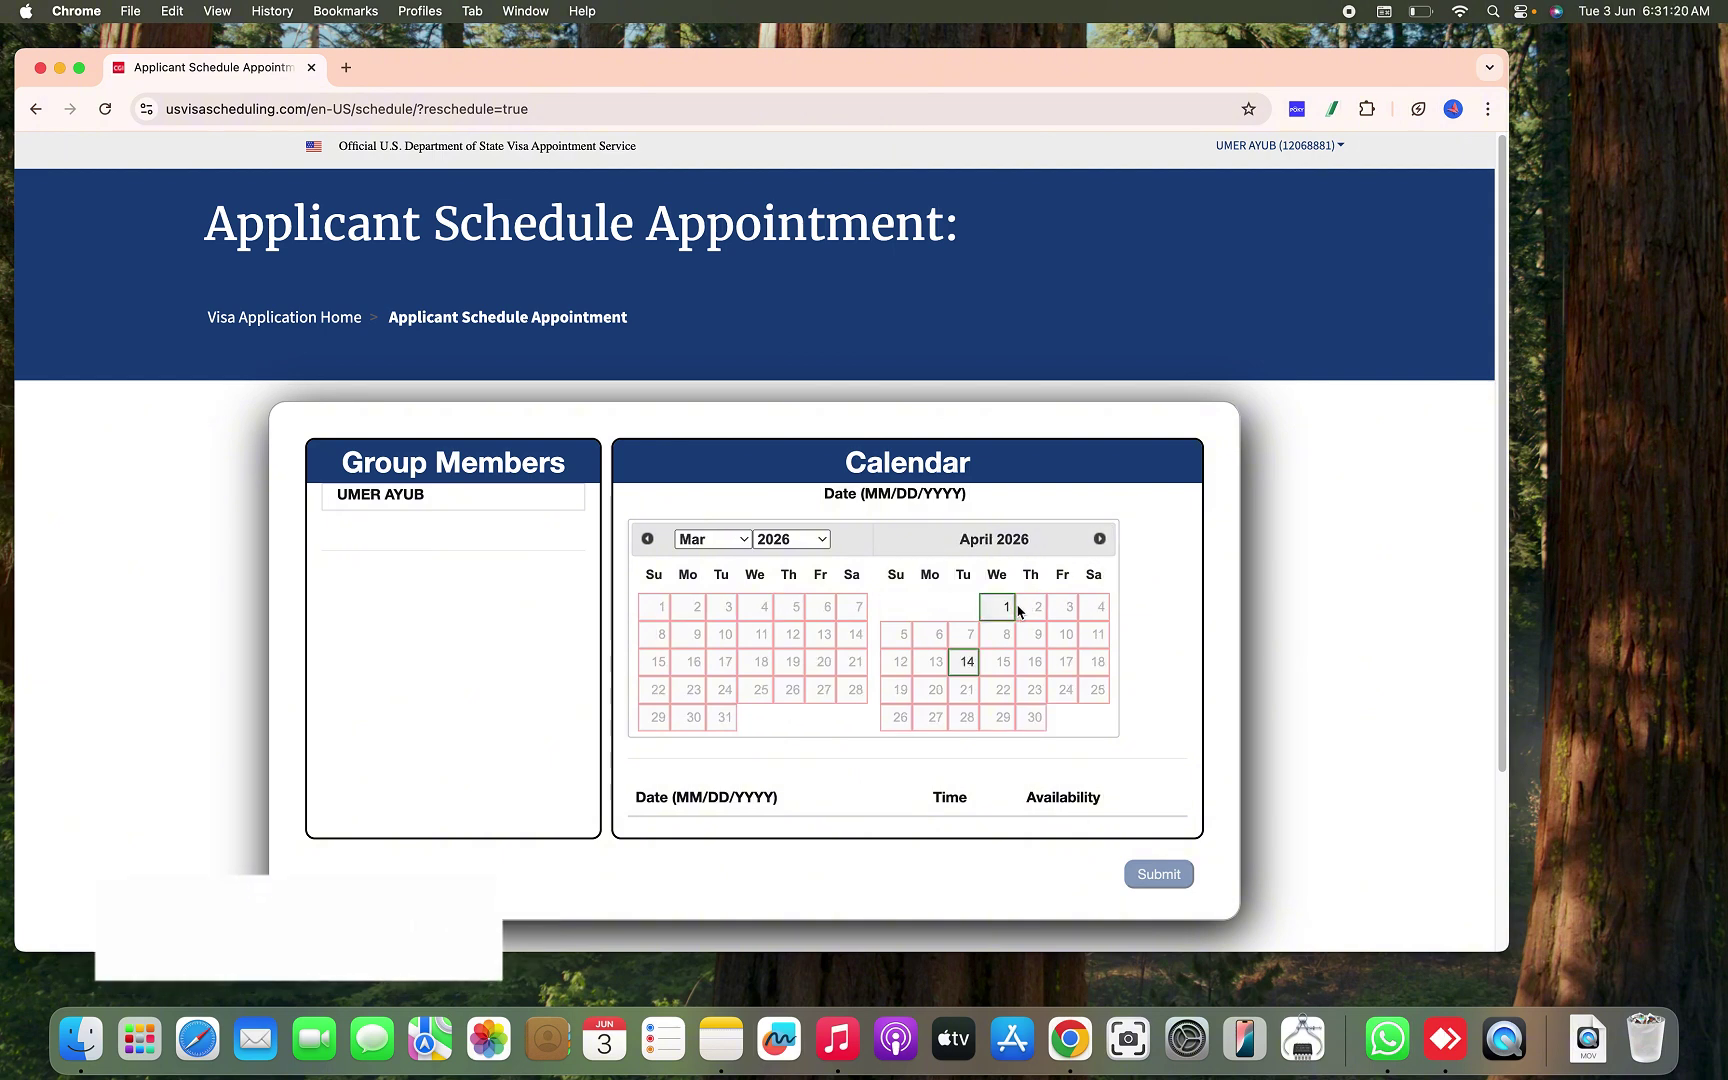
- Return the calendar to July and August 2025, checking each month on the way for open dates
{"action": "left_click", "coordinate": [655, 547]}
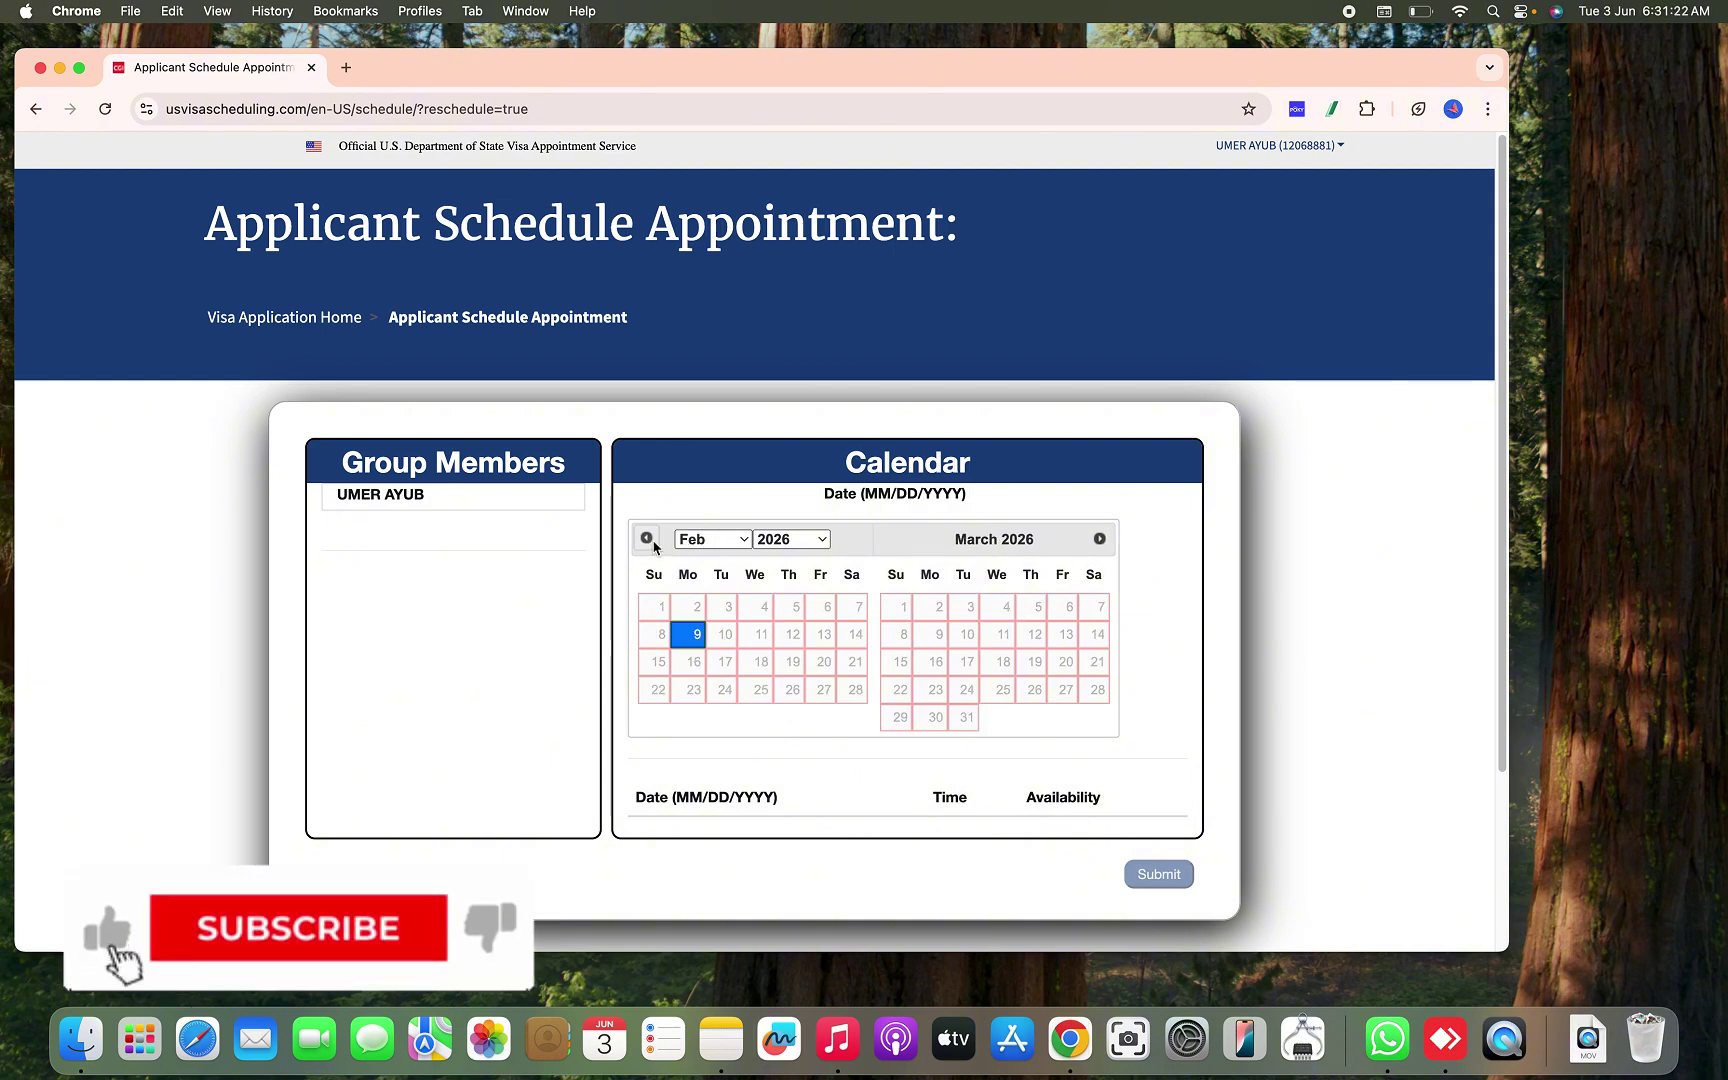
{"action": "left_click", "coordinate": [655, 547]}
{"action": "left_click", "coordinate": [655, 547]}
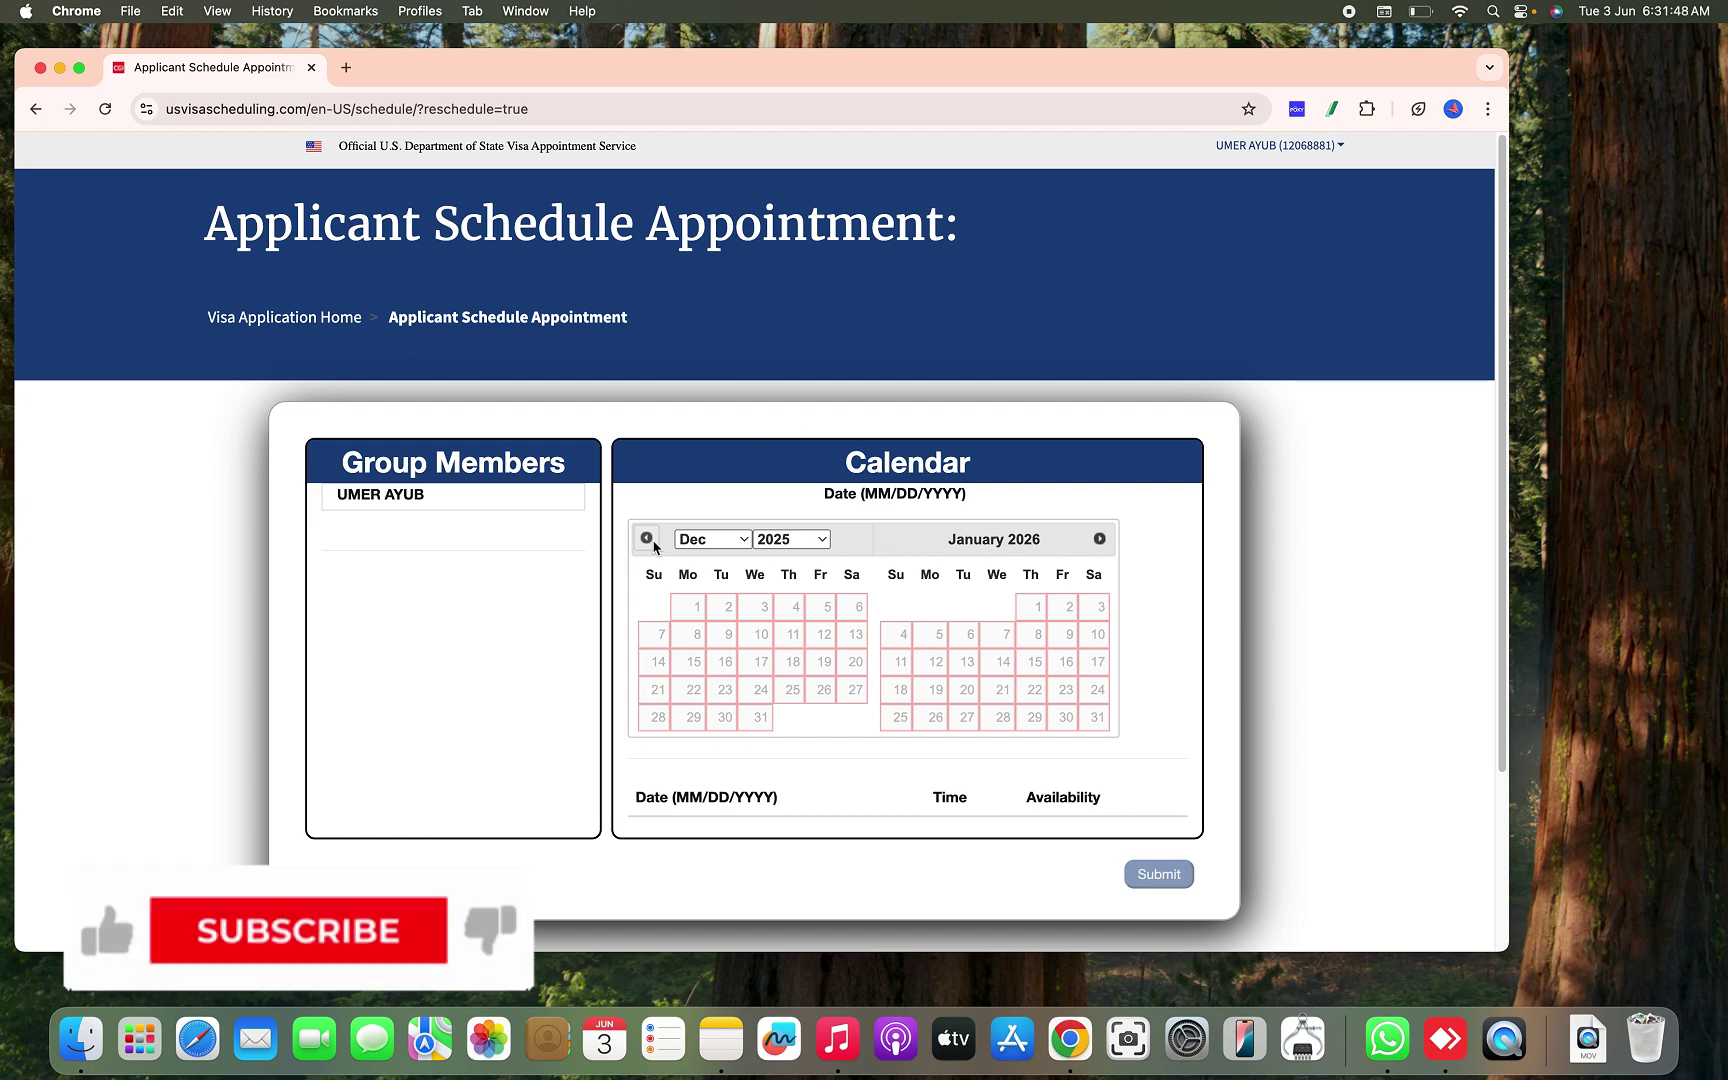
{"action": "left_click", "coordinate": [650, 540]}
{"action": "left_click", "coordinate": [647, 539]}
{"action": "left_click", "coordinate": [647, 539]}
{"action": "left_click", "coordinate": [647, 539]}
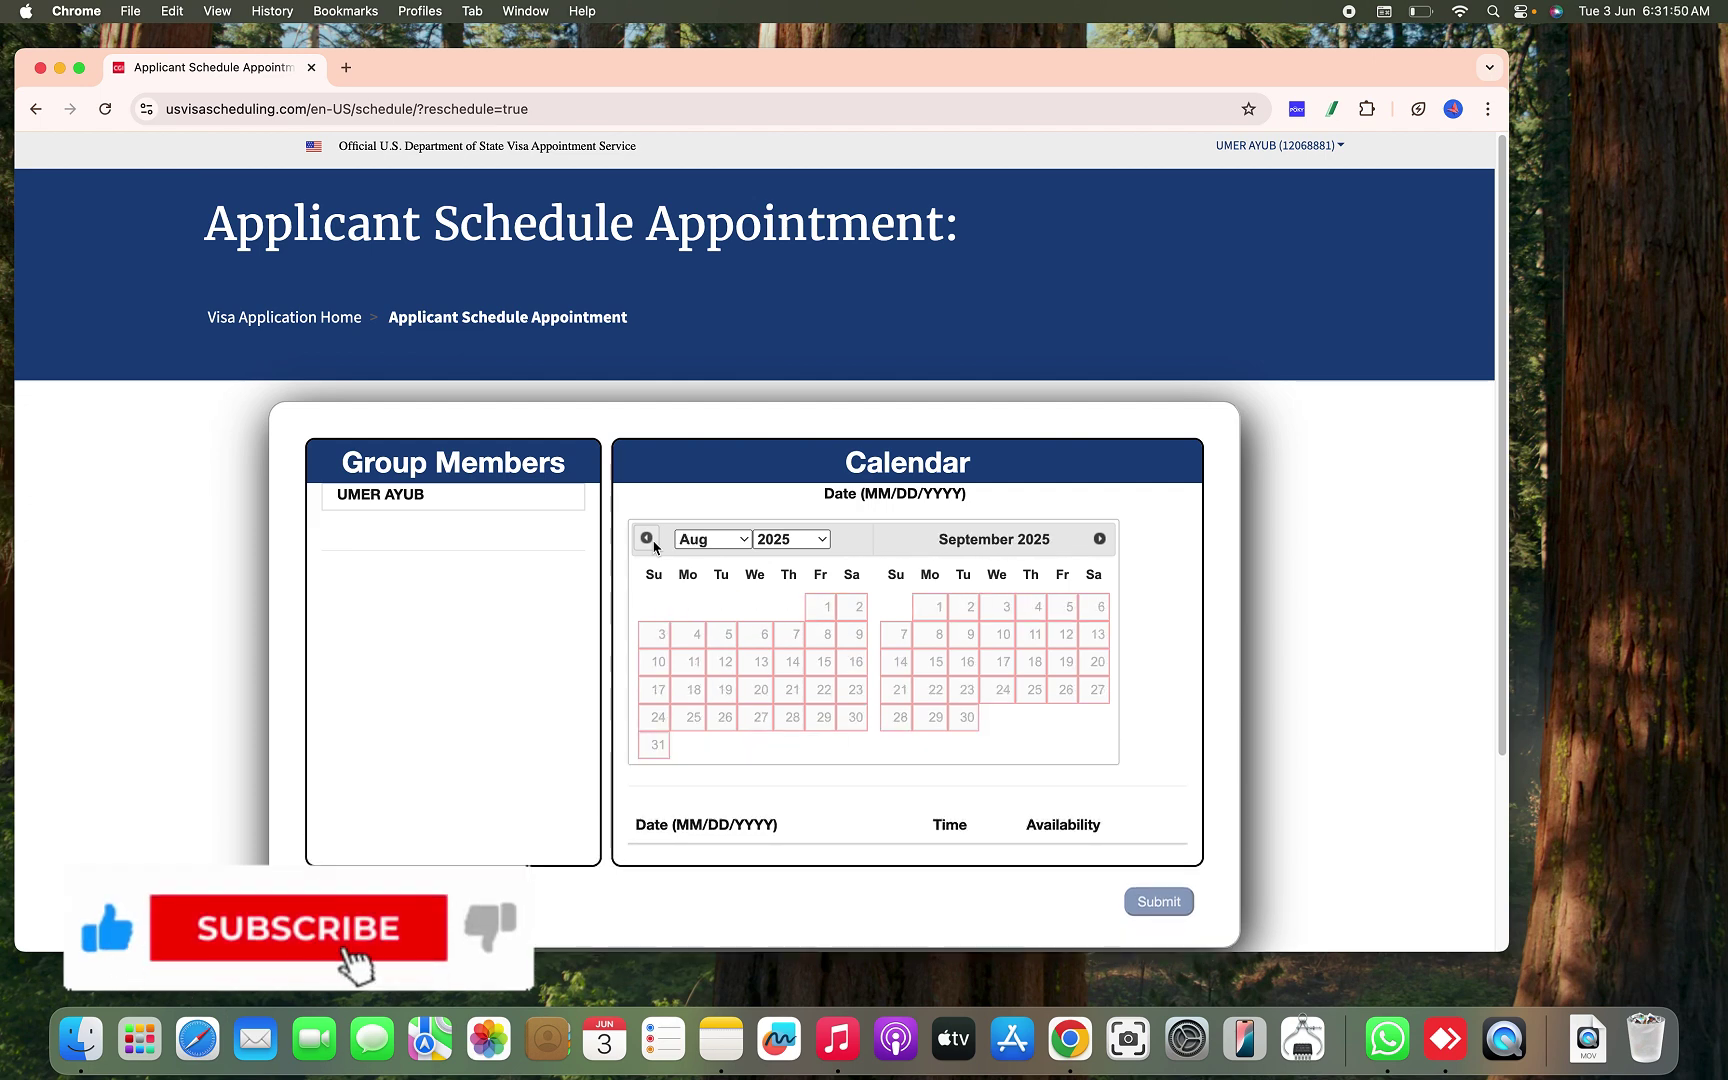
{"action": "left_click", "coordinate": [647, 539]}
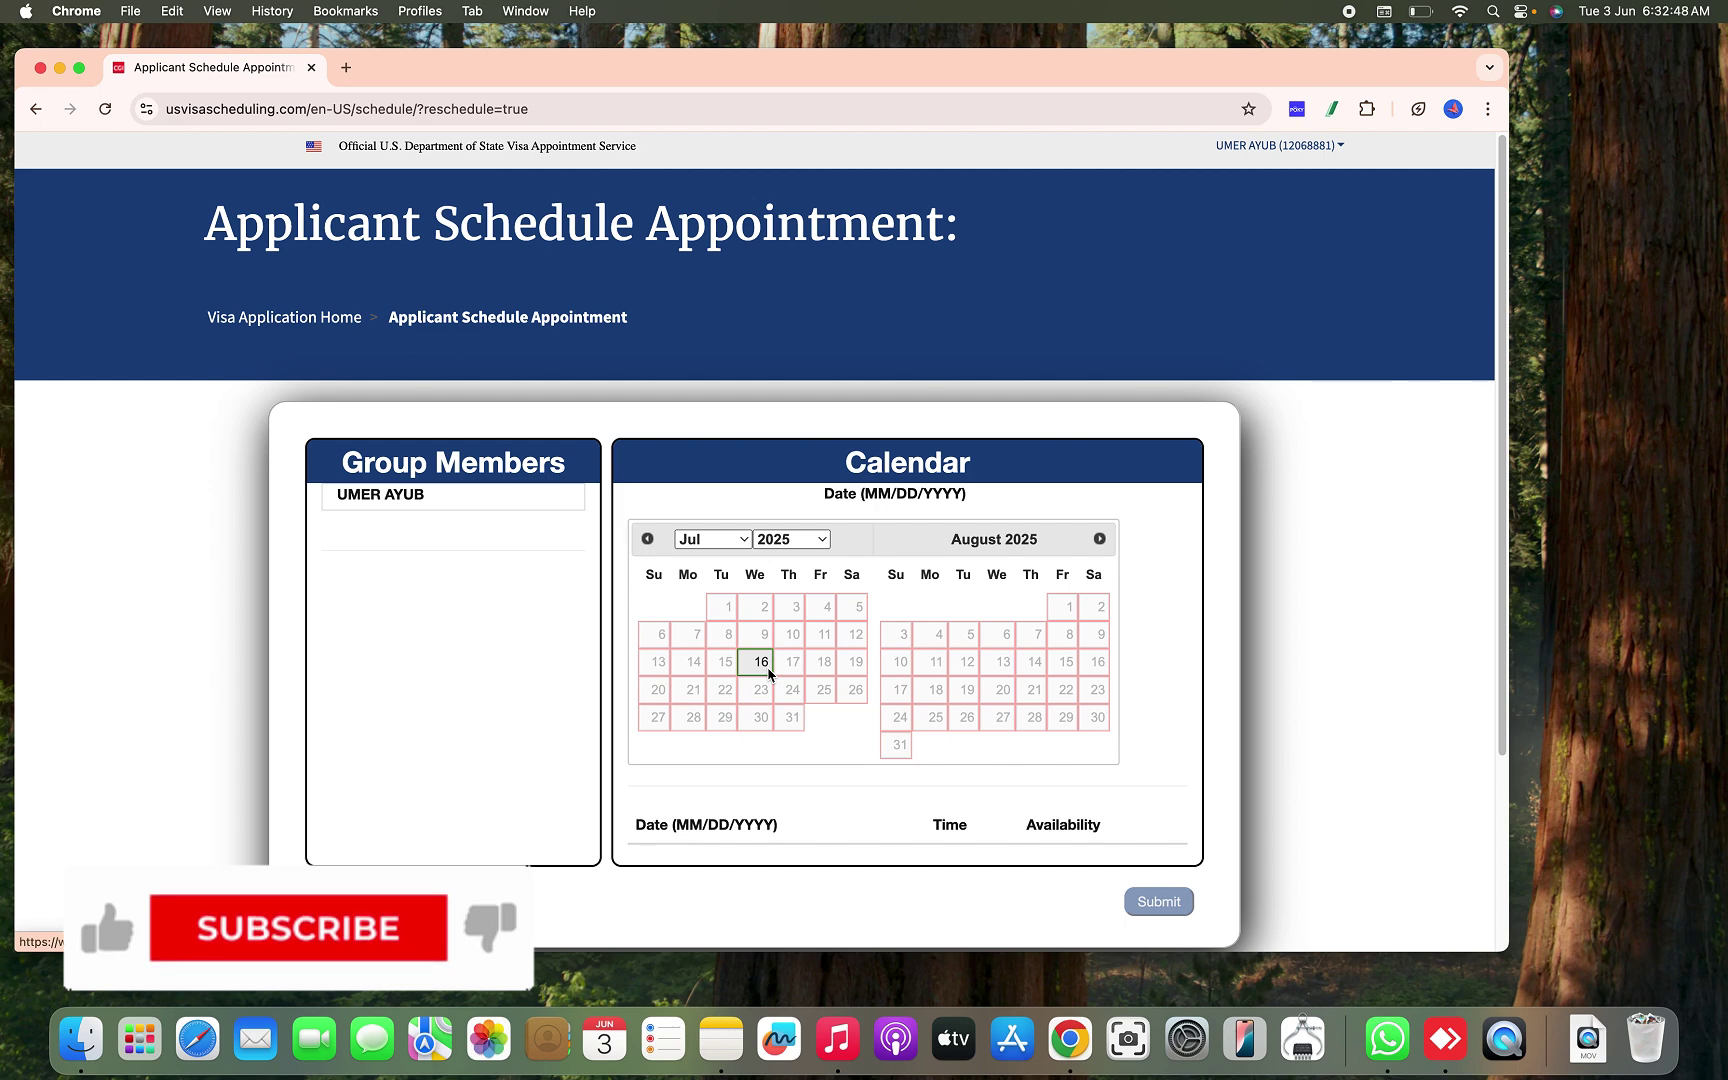
- Go to Visa Application Home and review the visa, fee, delivery and appointment confirmation summary below the instructions
{"action": "left_click", "coordinate": [350, 328]}
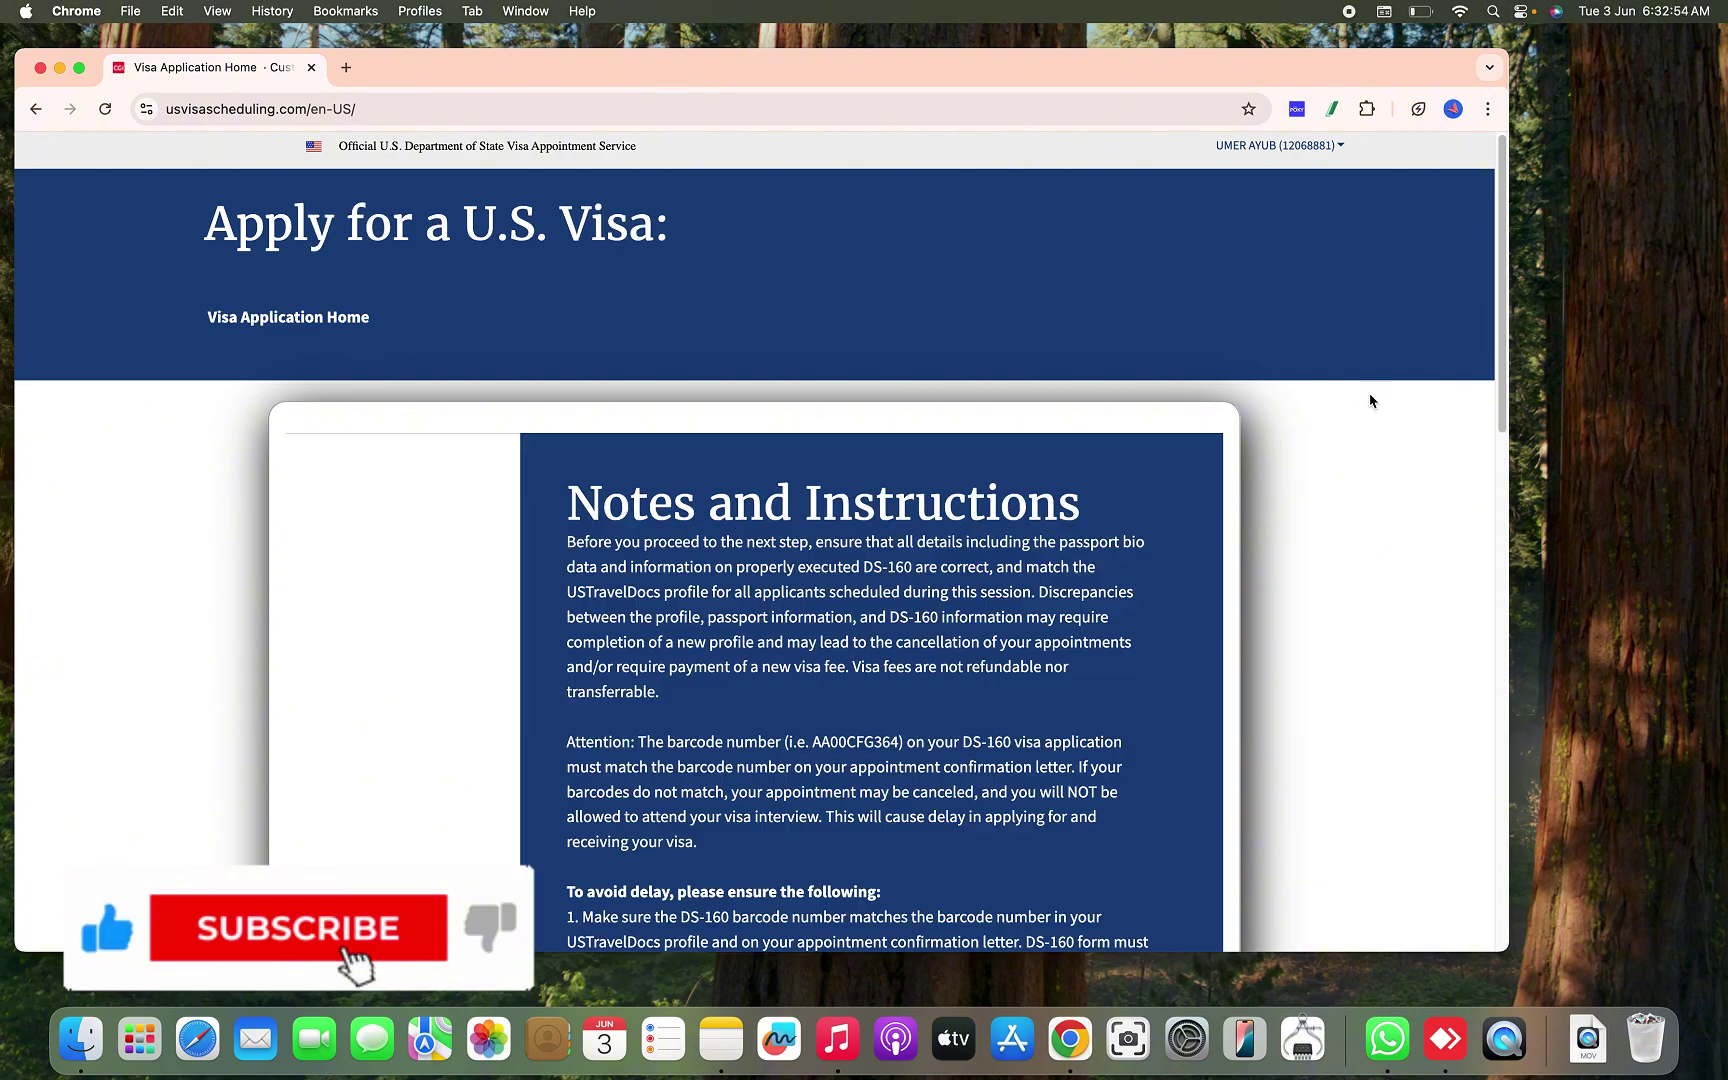
{"action": "scroll", "coordinate": [1250, 418], "scroll_direction": "down", "scroll_amount": 6}
{"action": "scroll", "coordinate": [1250, 418], "scroll_direction": "down", "scroll_amount": 6}
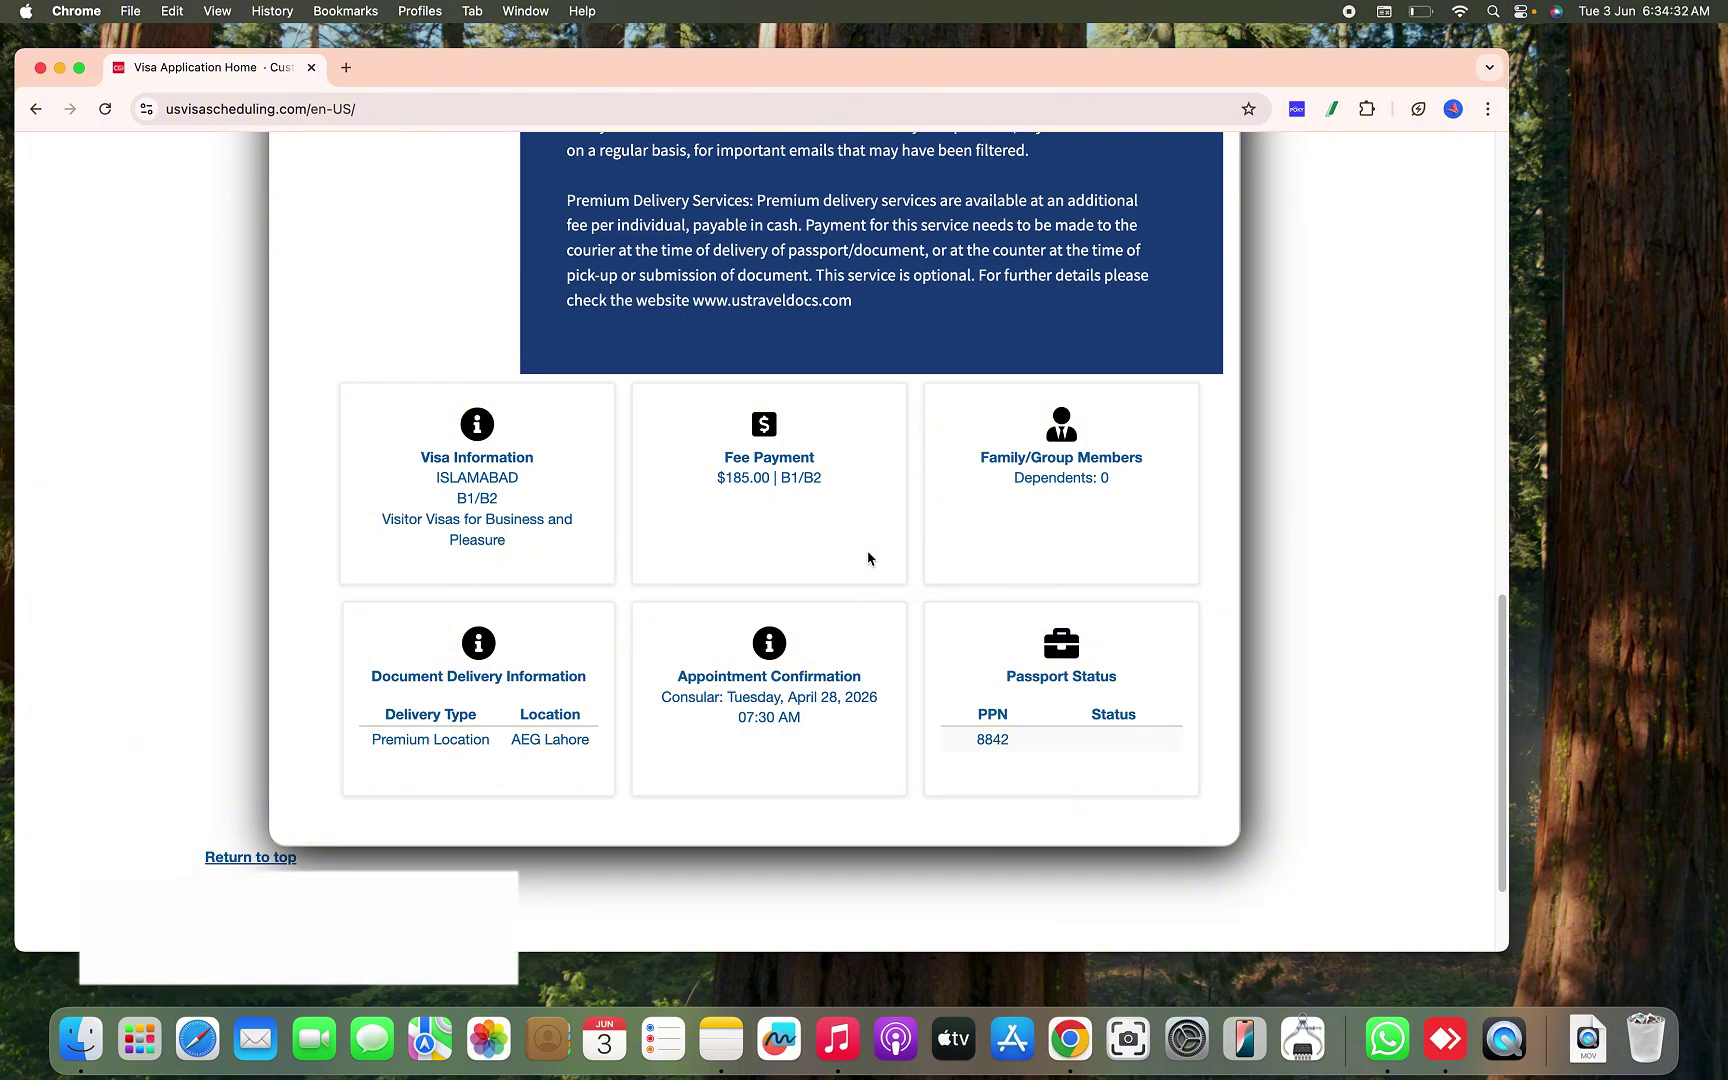
{"action": "scroll", "coordinate": [868, 558], "scroll_direction": "down", "scroll_amount": 3}
{"action": "scroll", "coordinate": [868, 558], "scroll_direction": "up", "scroll_amount": 15}
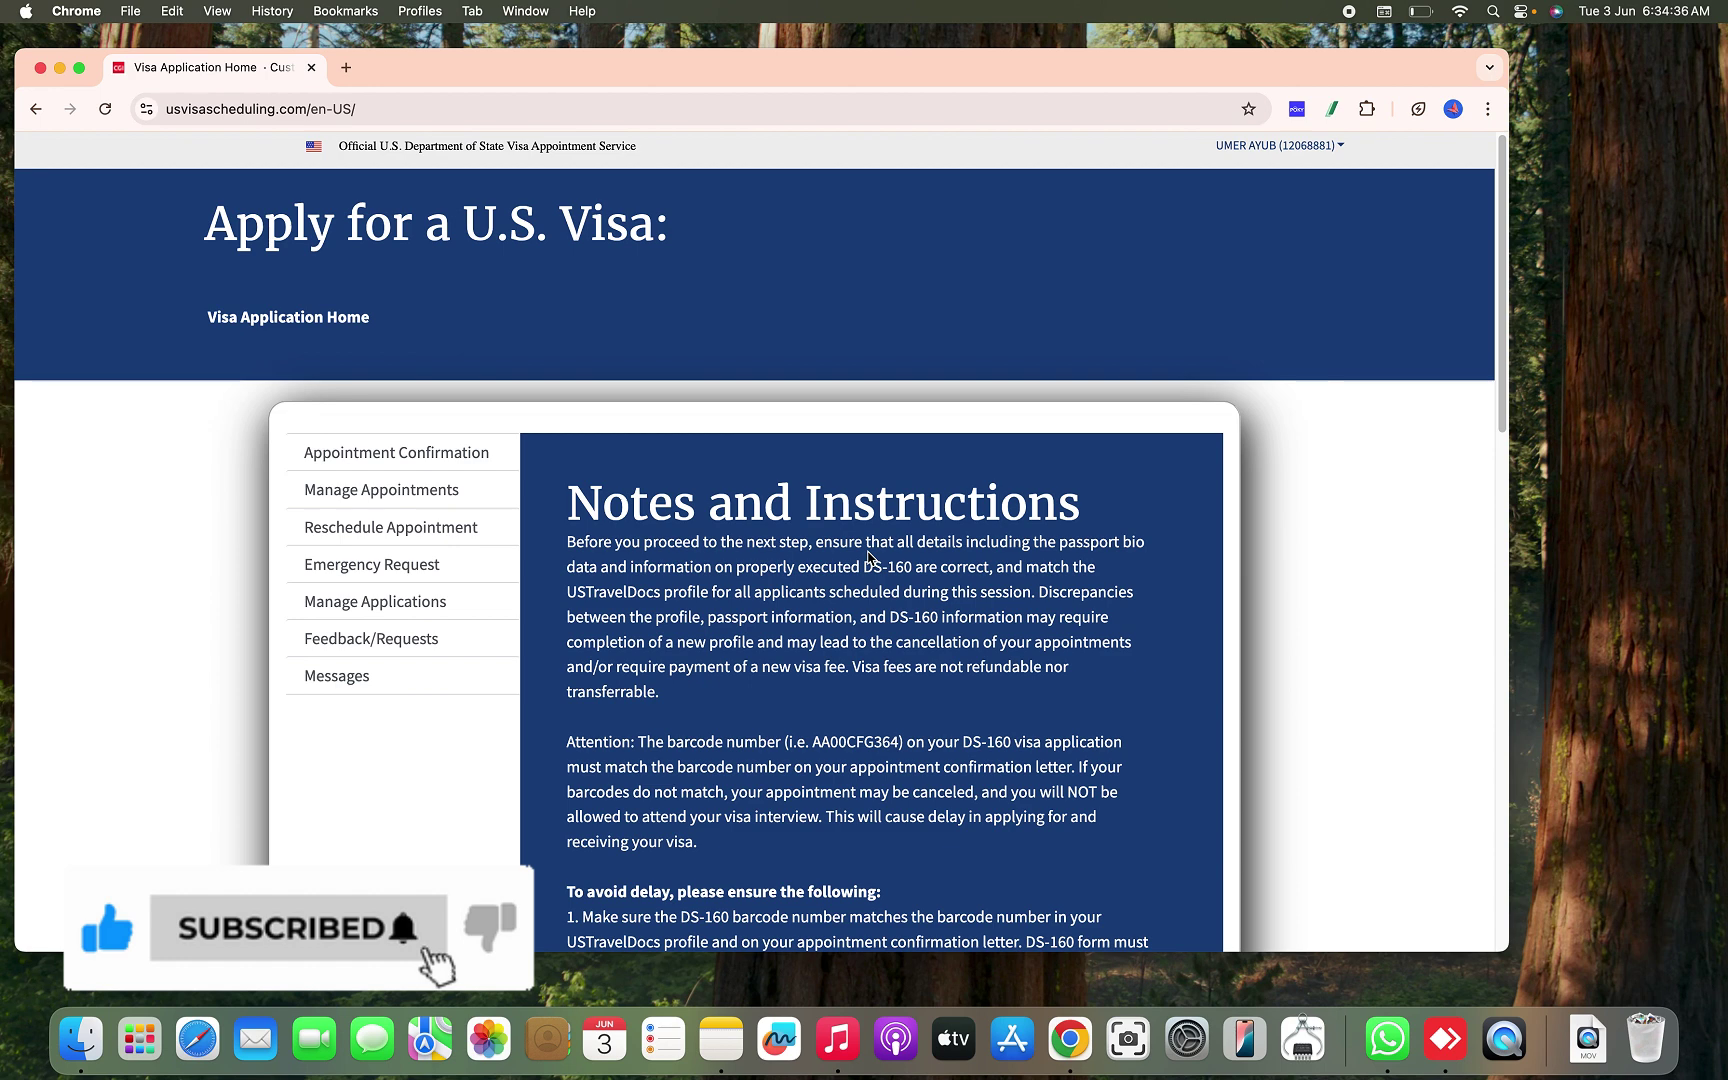
- Open the Reschedule Appointment page from Visa Application Home
{"action": "key", "text": "Tab"}
{"action": "key", "text": "Tab"}
{"action": "key", "text": "Return"}
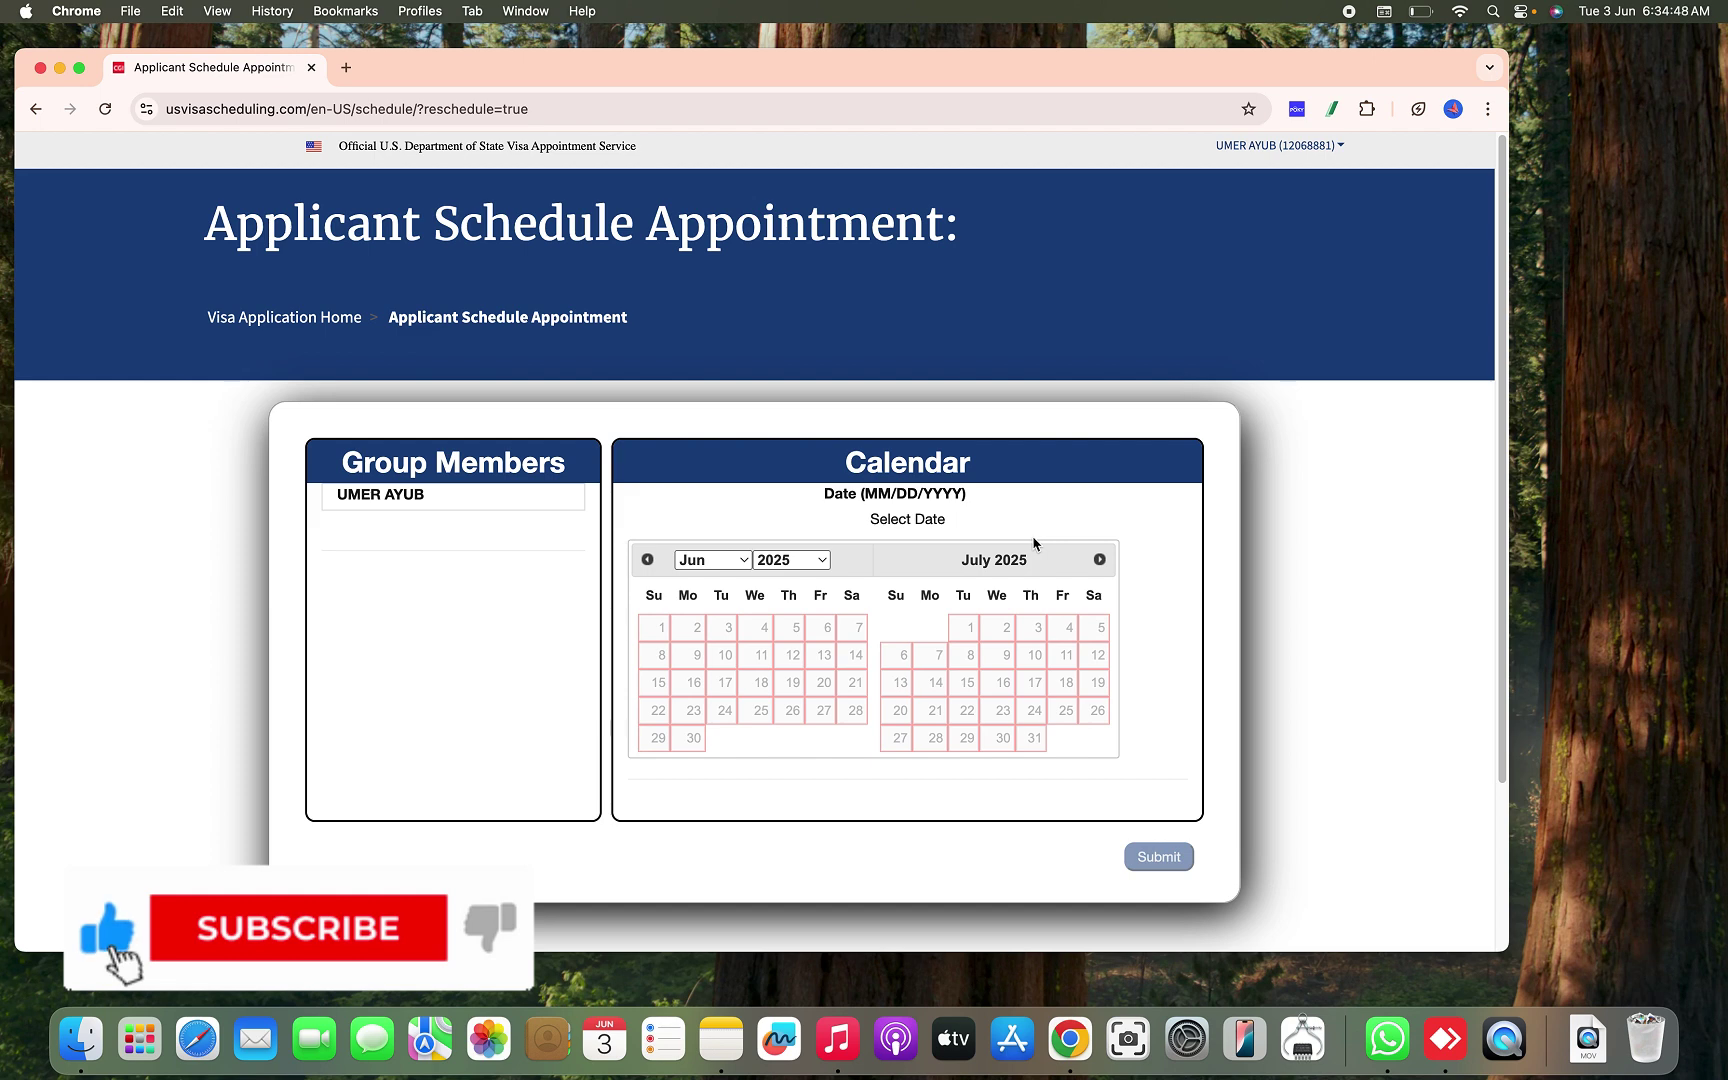
- Browse the rescheduling calendar forward to November and December 2025 to look for open dates
{"action": "left_click", "coordinate": [1097, 559]}
{"action": "left_click", "coordinate": [1097, 559]}
{"action": "left_click", "coordinate": [1097, 559]}
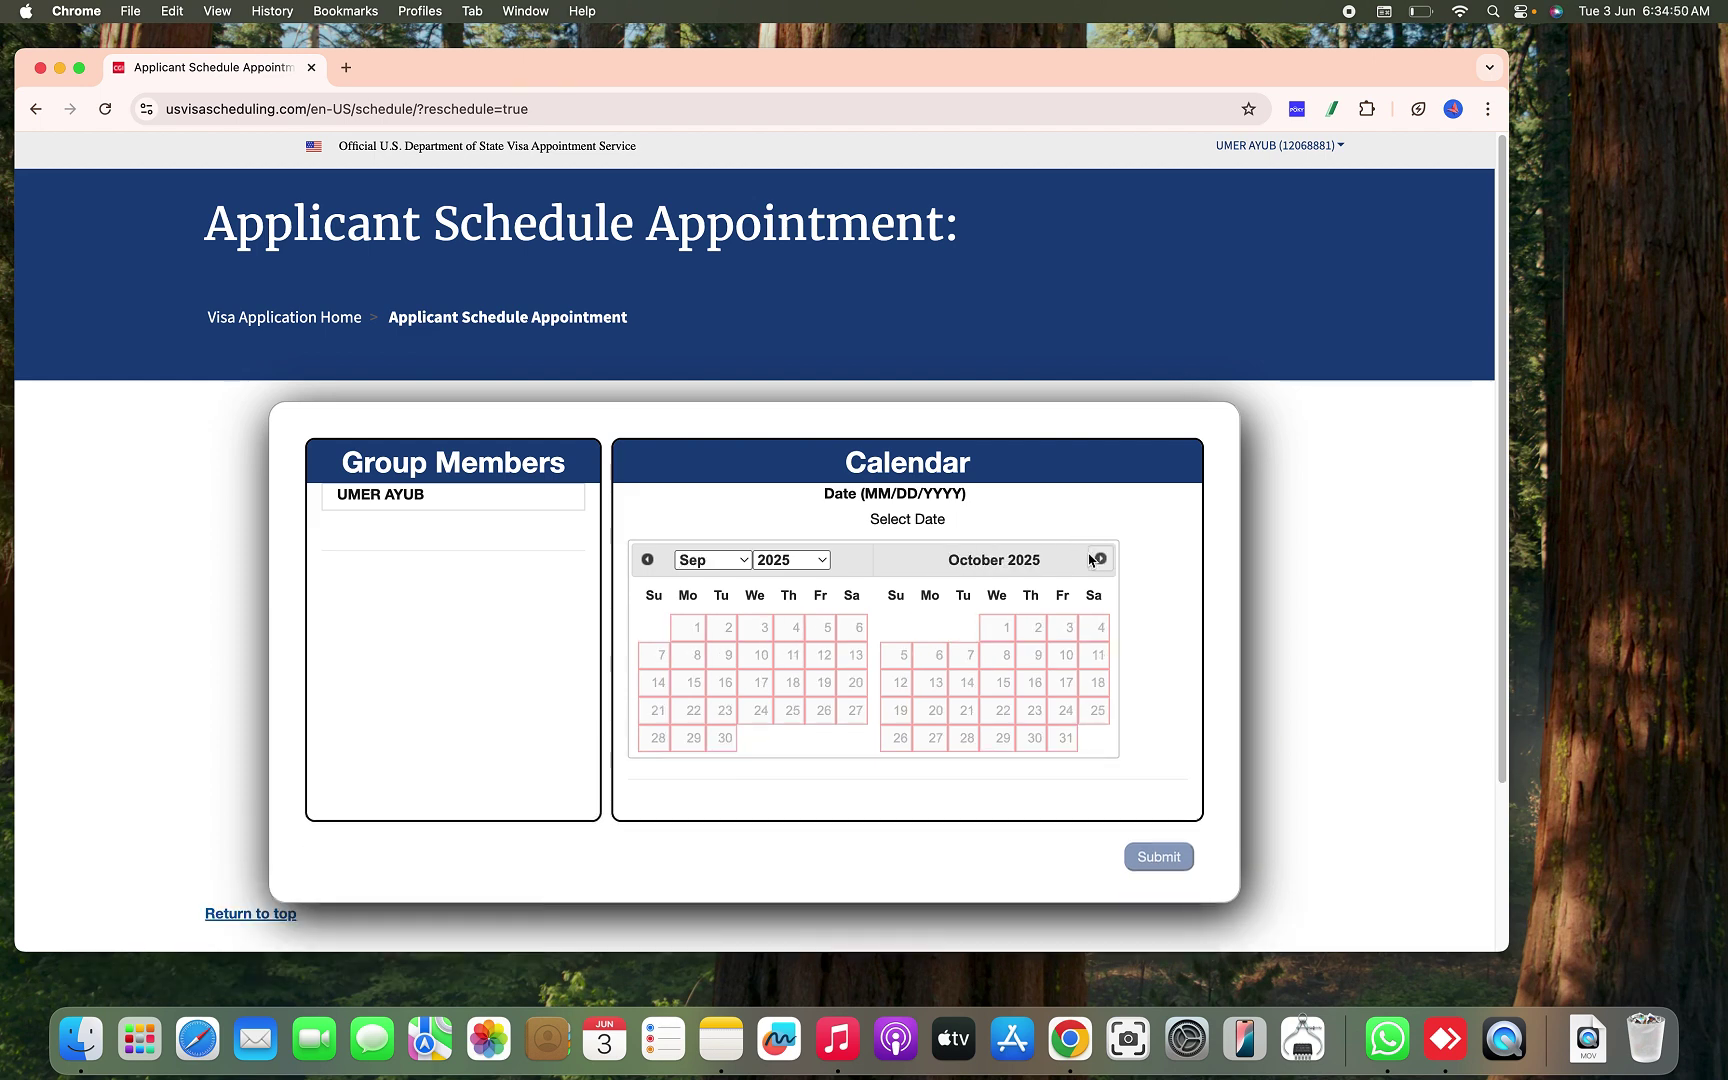
{"action": "left_click", "coordinate": [1097, 559]}
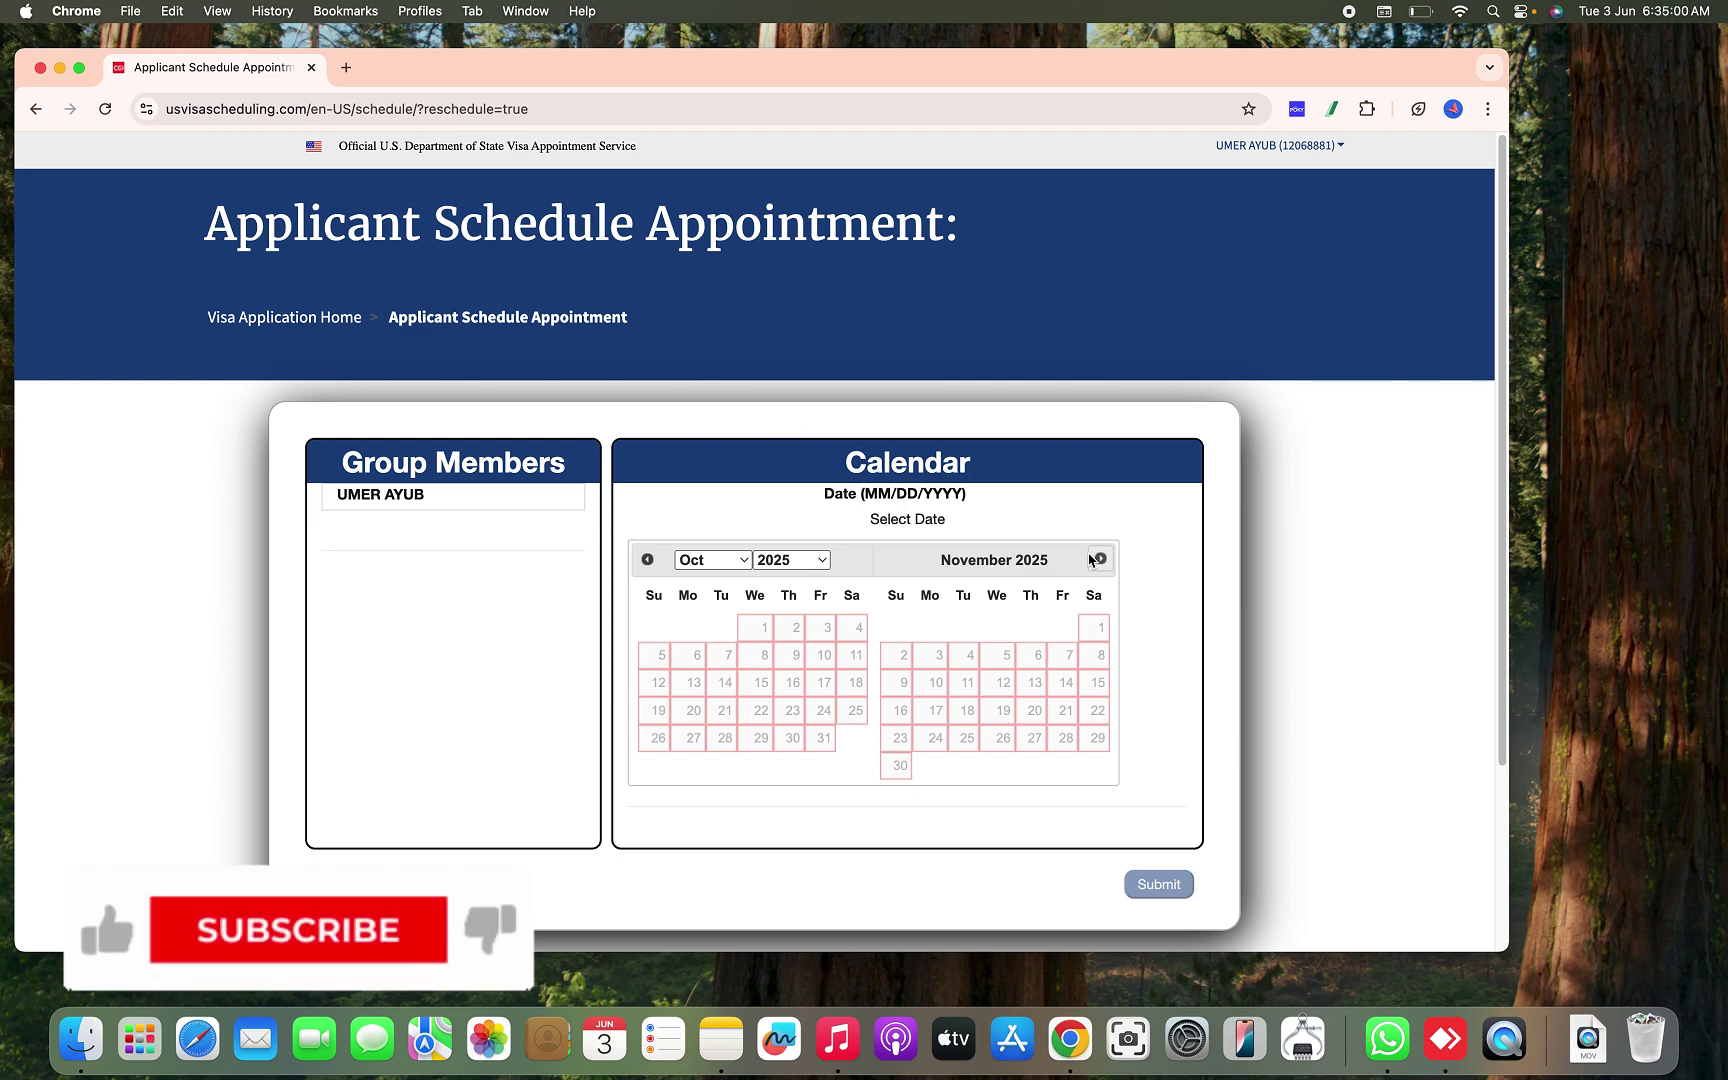
{"action": "left_click", "coordinate": [1097, 559]}
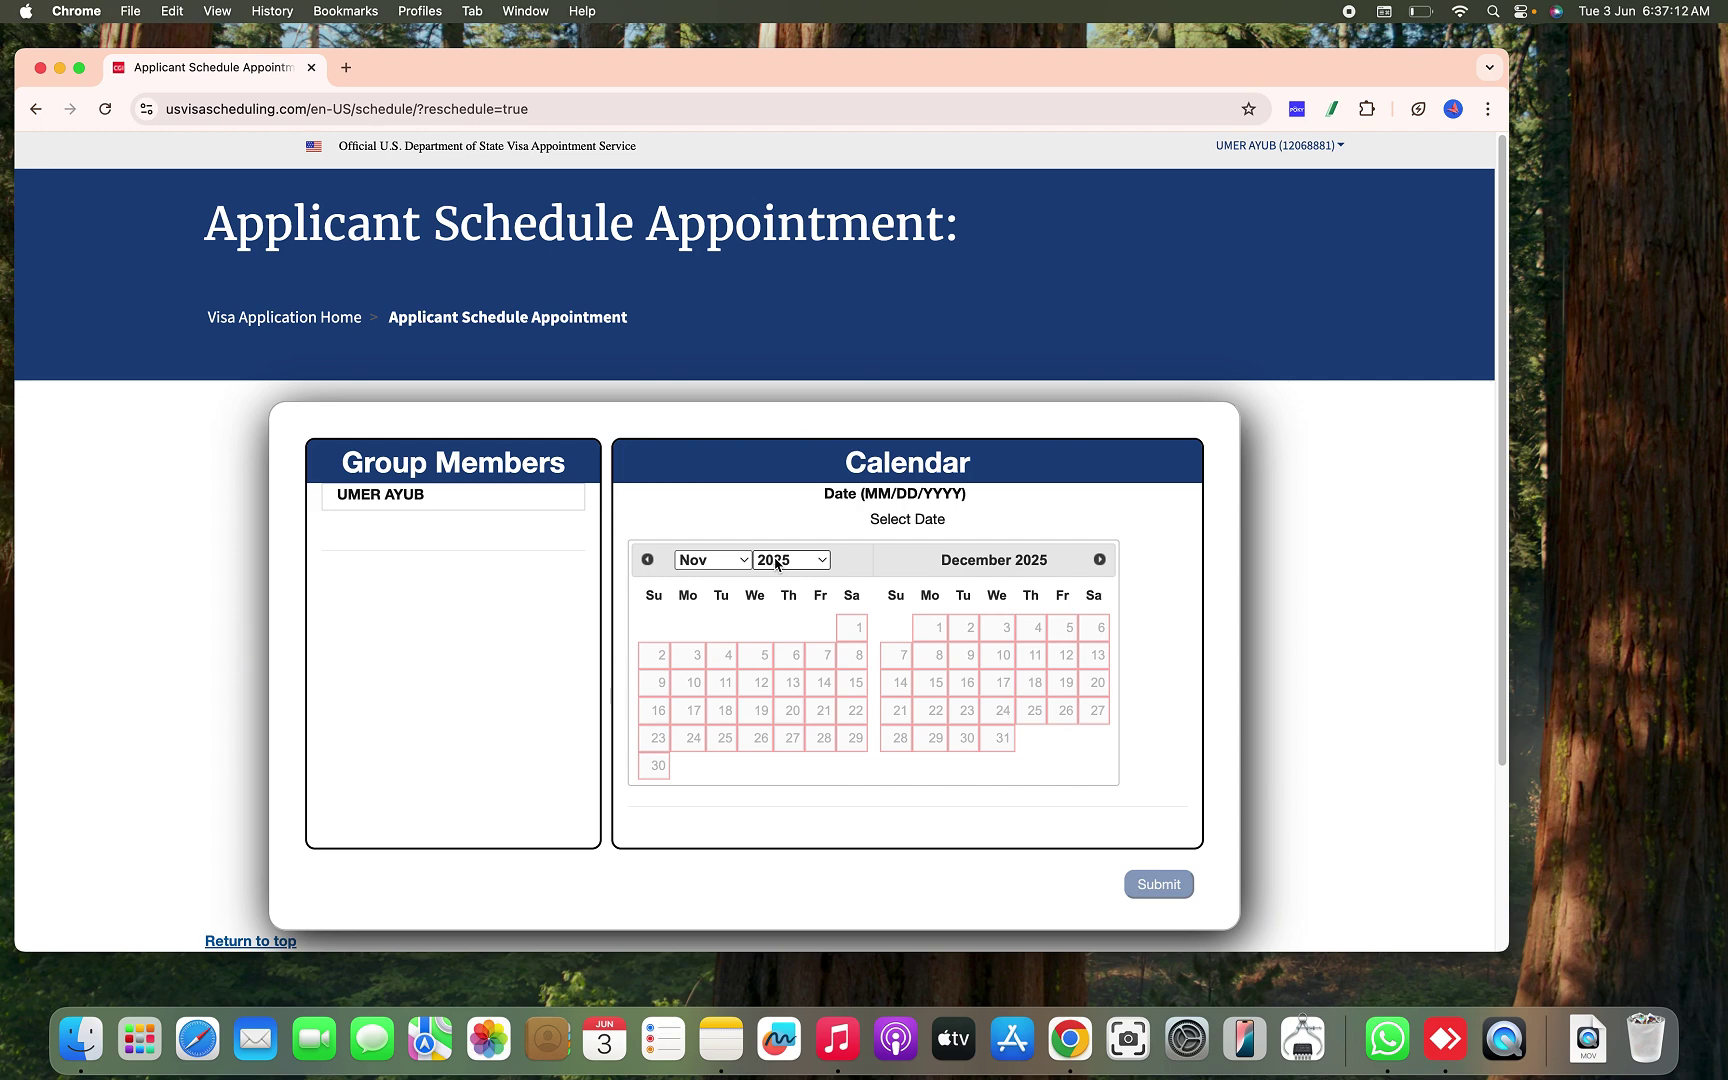
- Browse the rescheduling calendar back to June and July 2025 to recheck for open dates
{"action": "left_click", "coordinate": [657, 567]}
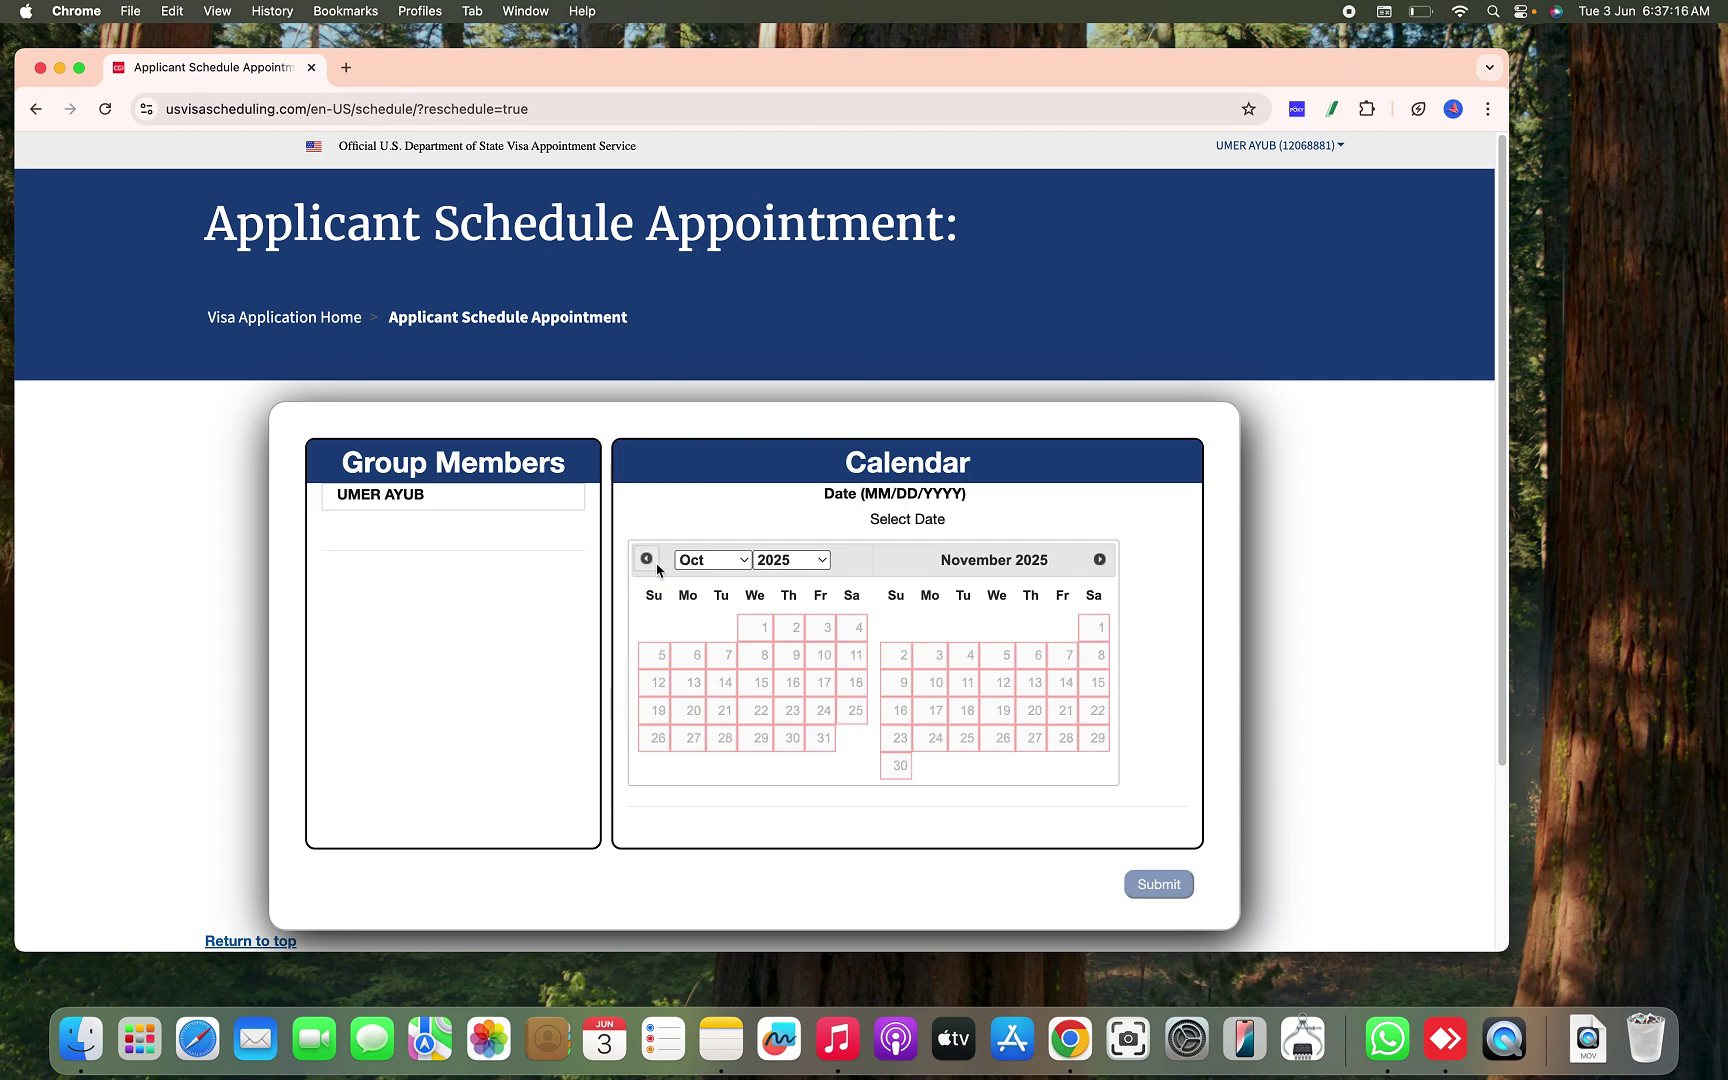
{"action": "left_click", "coordinate": [657, 568]}
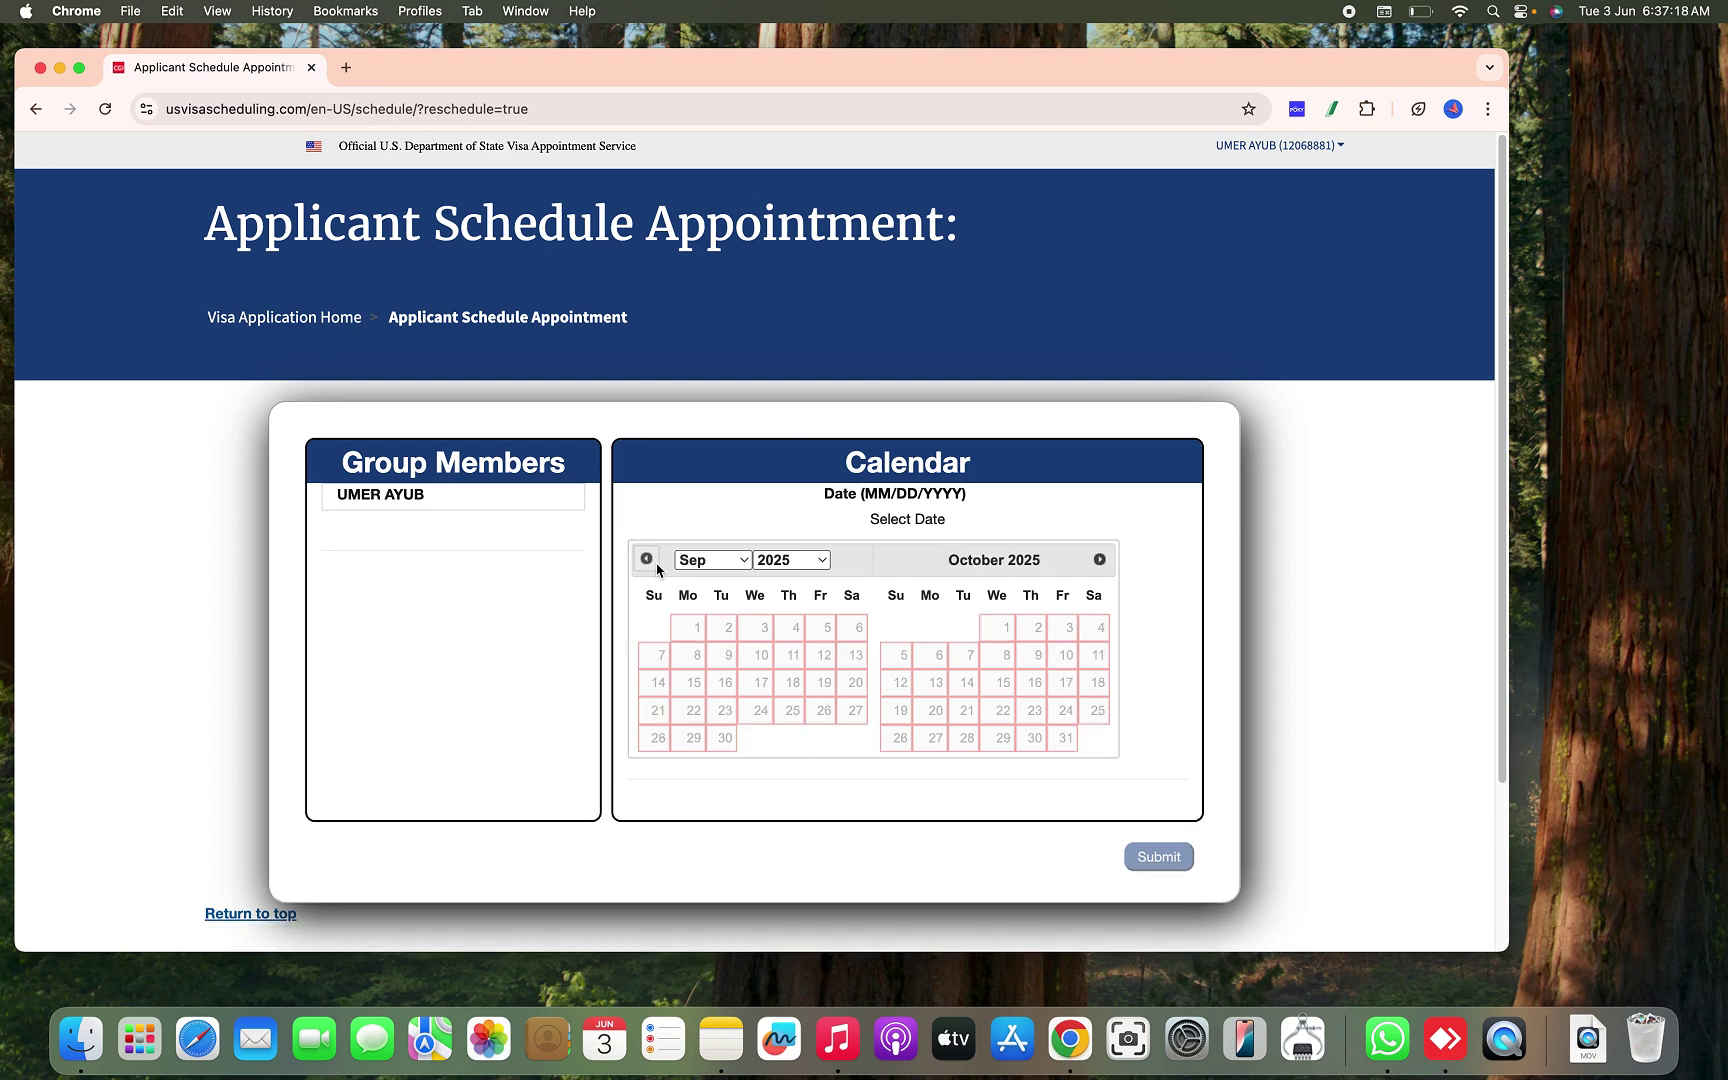
{"action": "left_click", "coordinate": [657, 568]}
{"action": "left_click", "coordinate": [657, 568]}
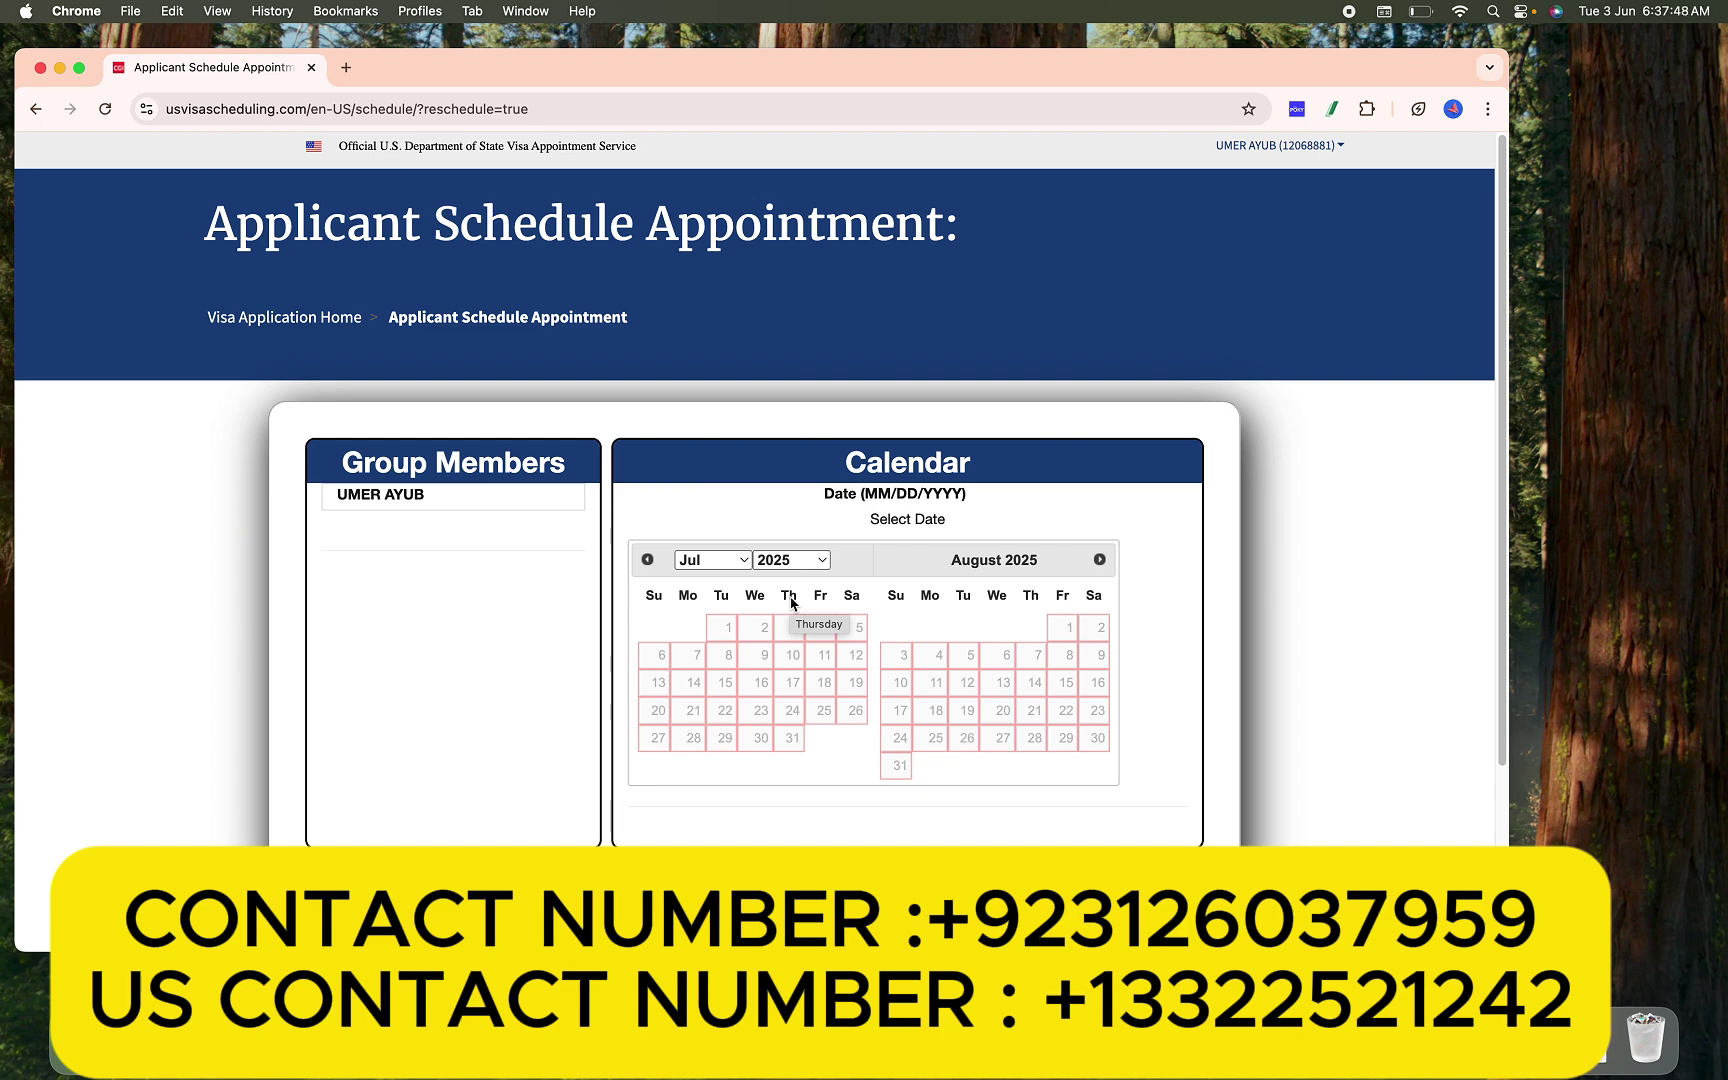
{"action": "left_click", "coordinate": [646, 561]}
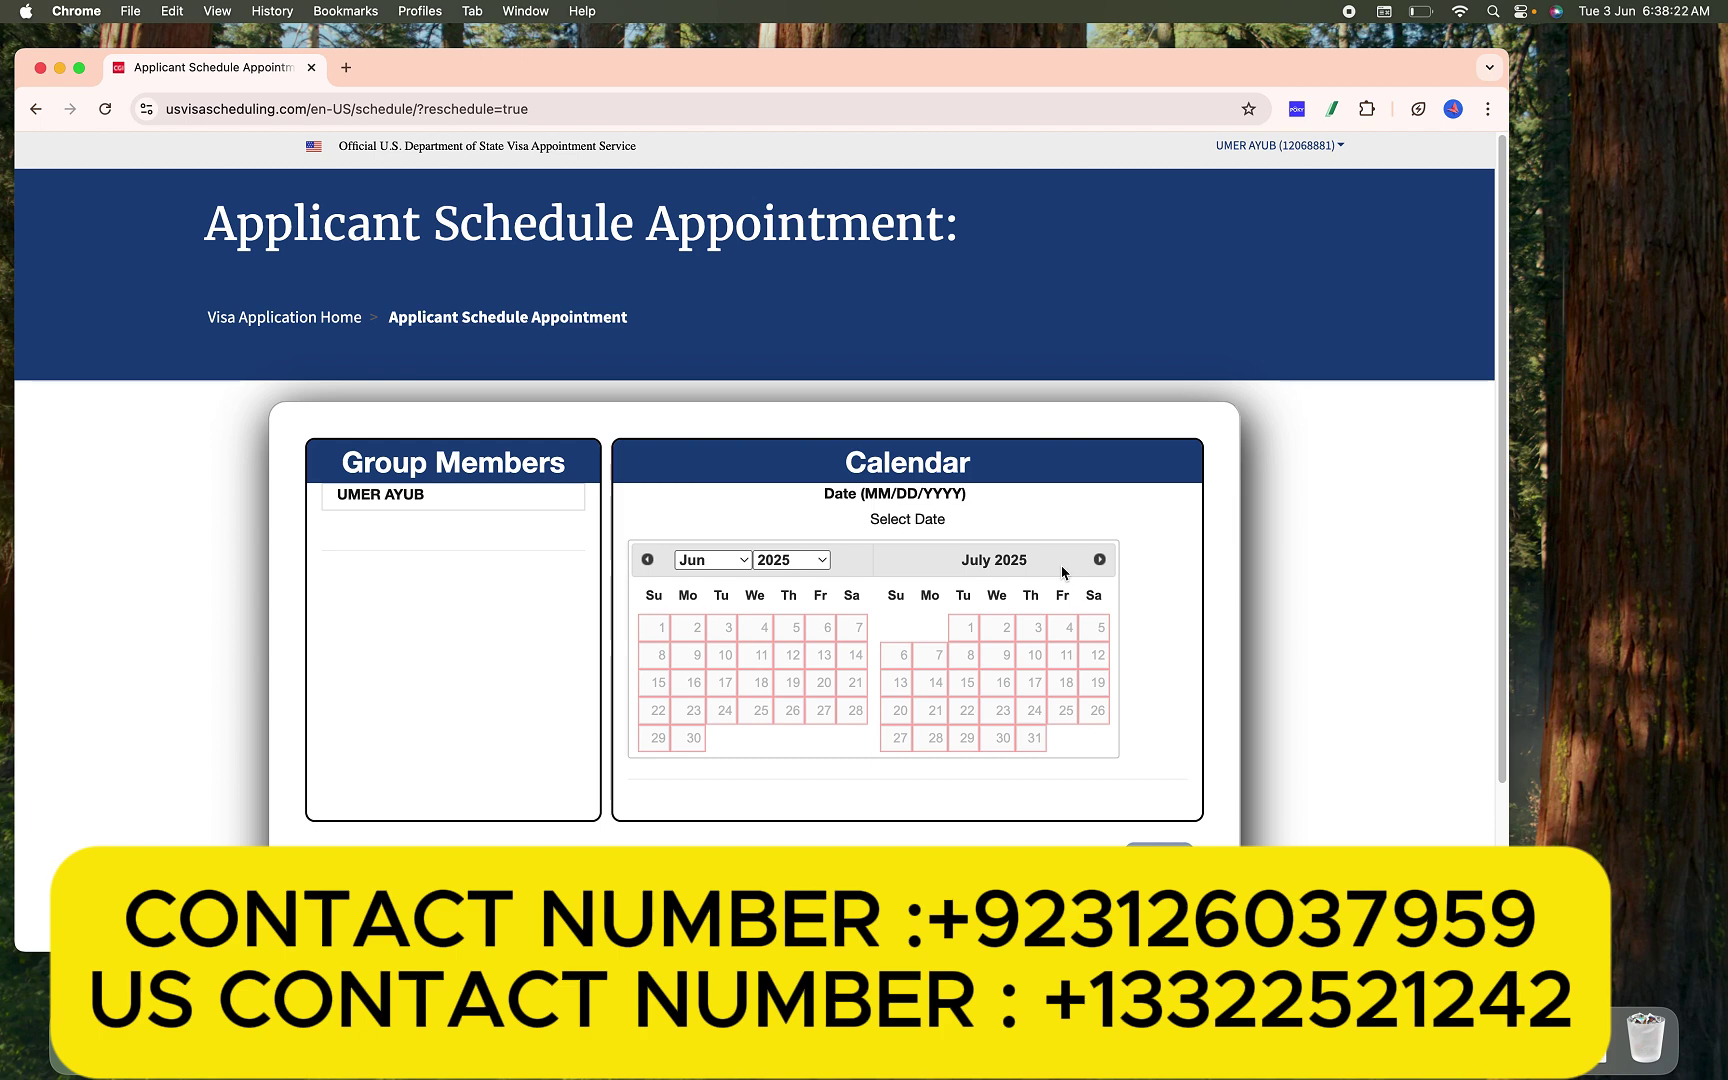
- Advance the calendar to April 2026 and check the time slots for April 1 and April 14
{"action": "left_click", "coordinate": [1097, 561]}
{"action": "left_click", "coordinate": [1097, 561]}
{"action": "left_click", "coordinate": [1097, 561]}
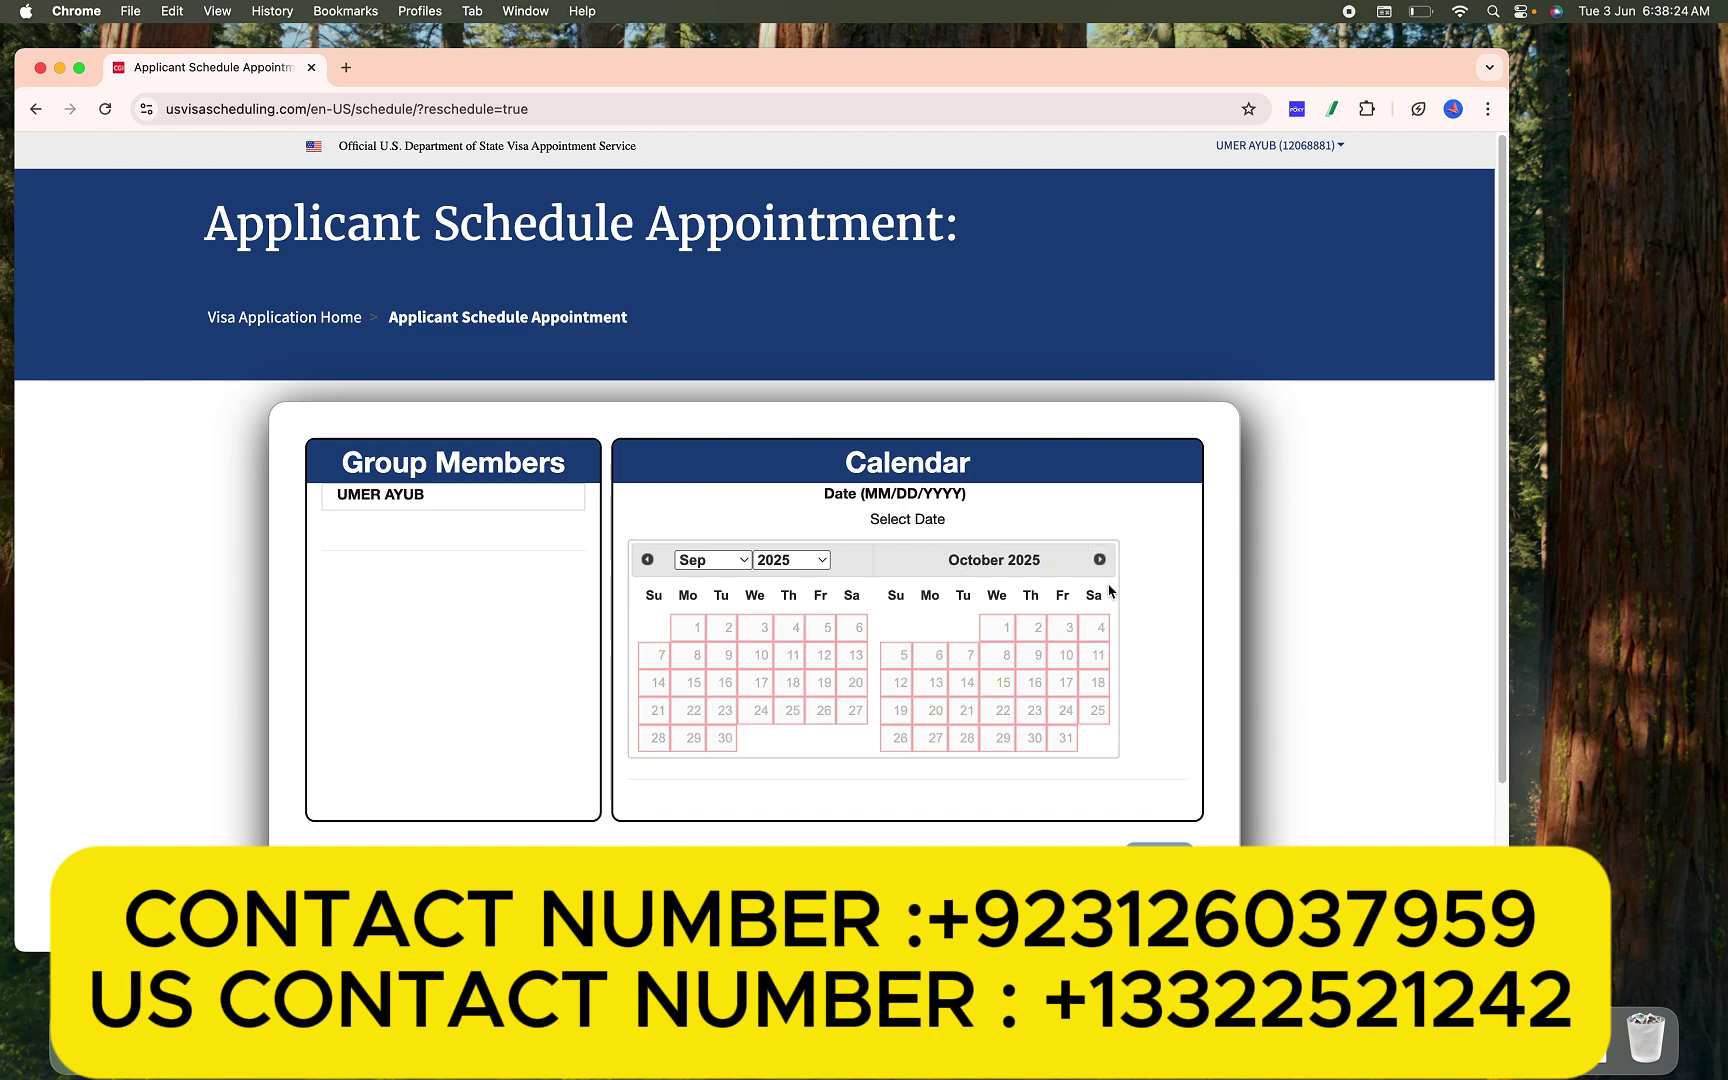
{"action": "left_click", "coordinate": [1099, 560]}
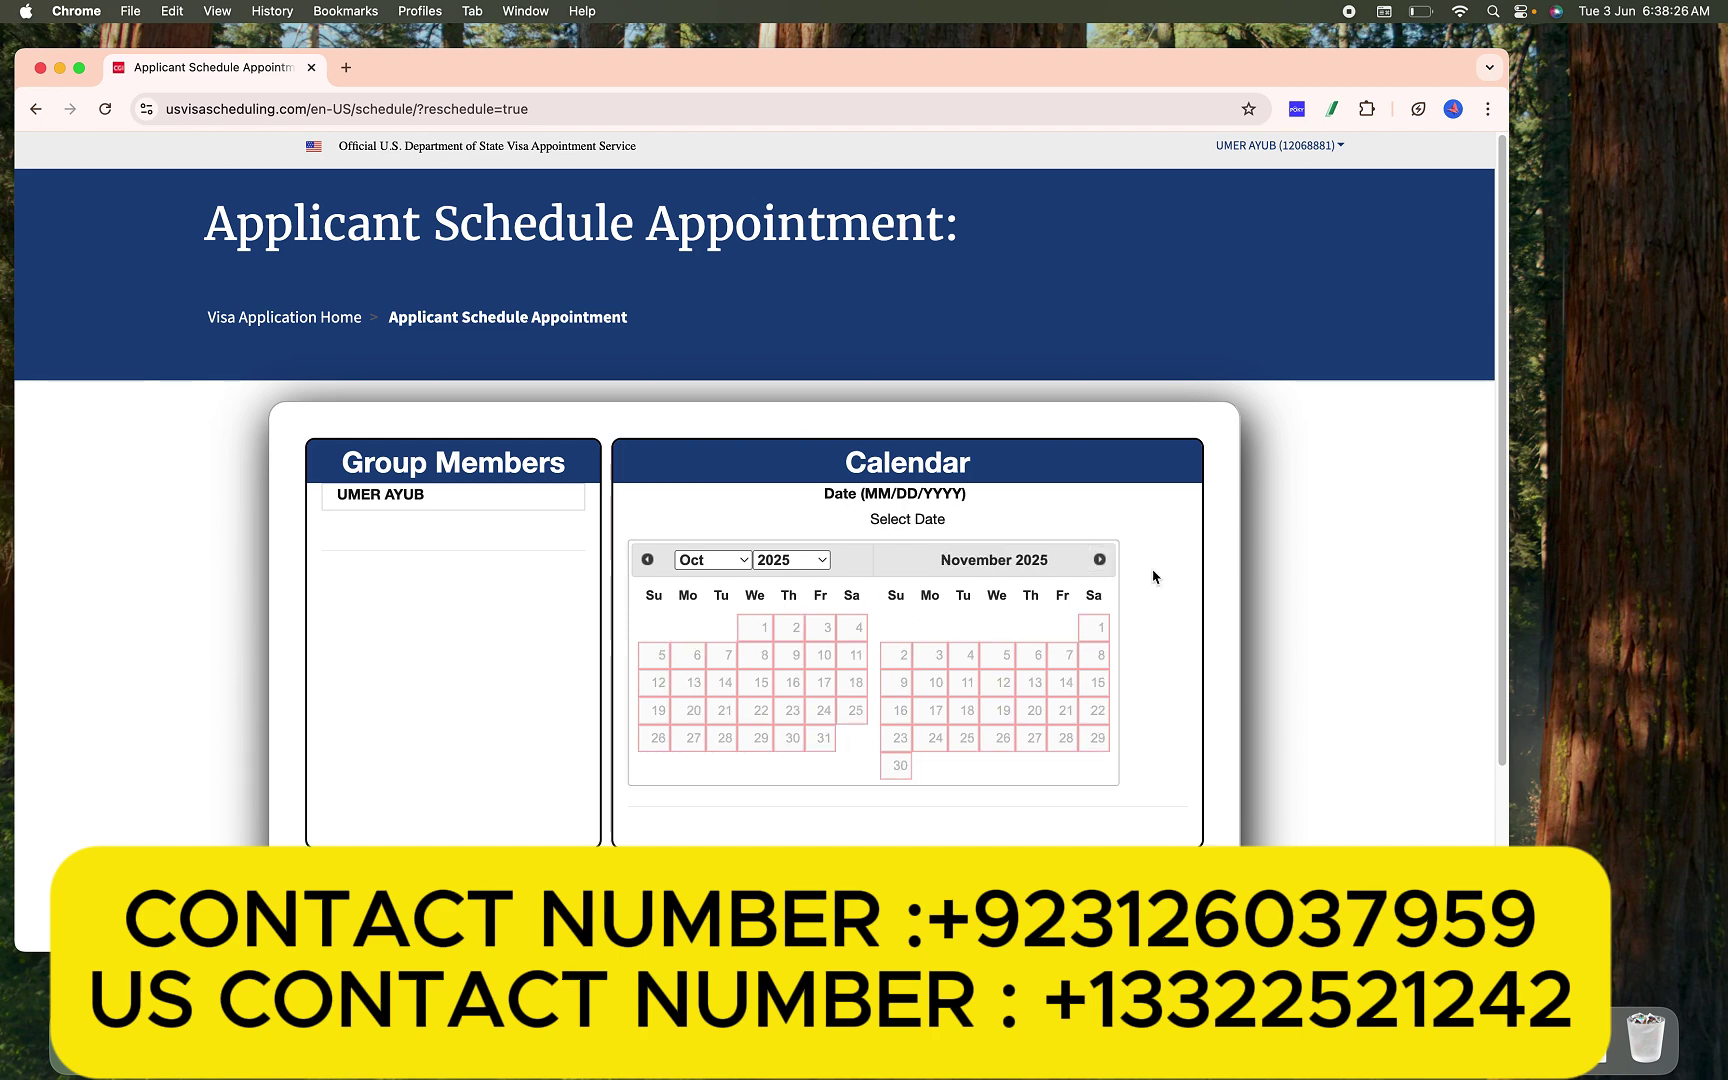
{"action": "left_click", "coordinate": [1099, 560]}
{"action": "left_click", "coordinate": [1099, 560]}
{"action": "left_click", "coordinate": [1099, 560]}
{"action": "left_click", "coordinate": [1100, 561]}
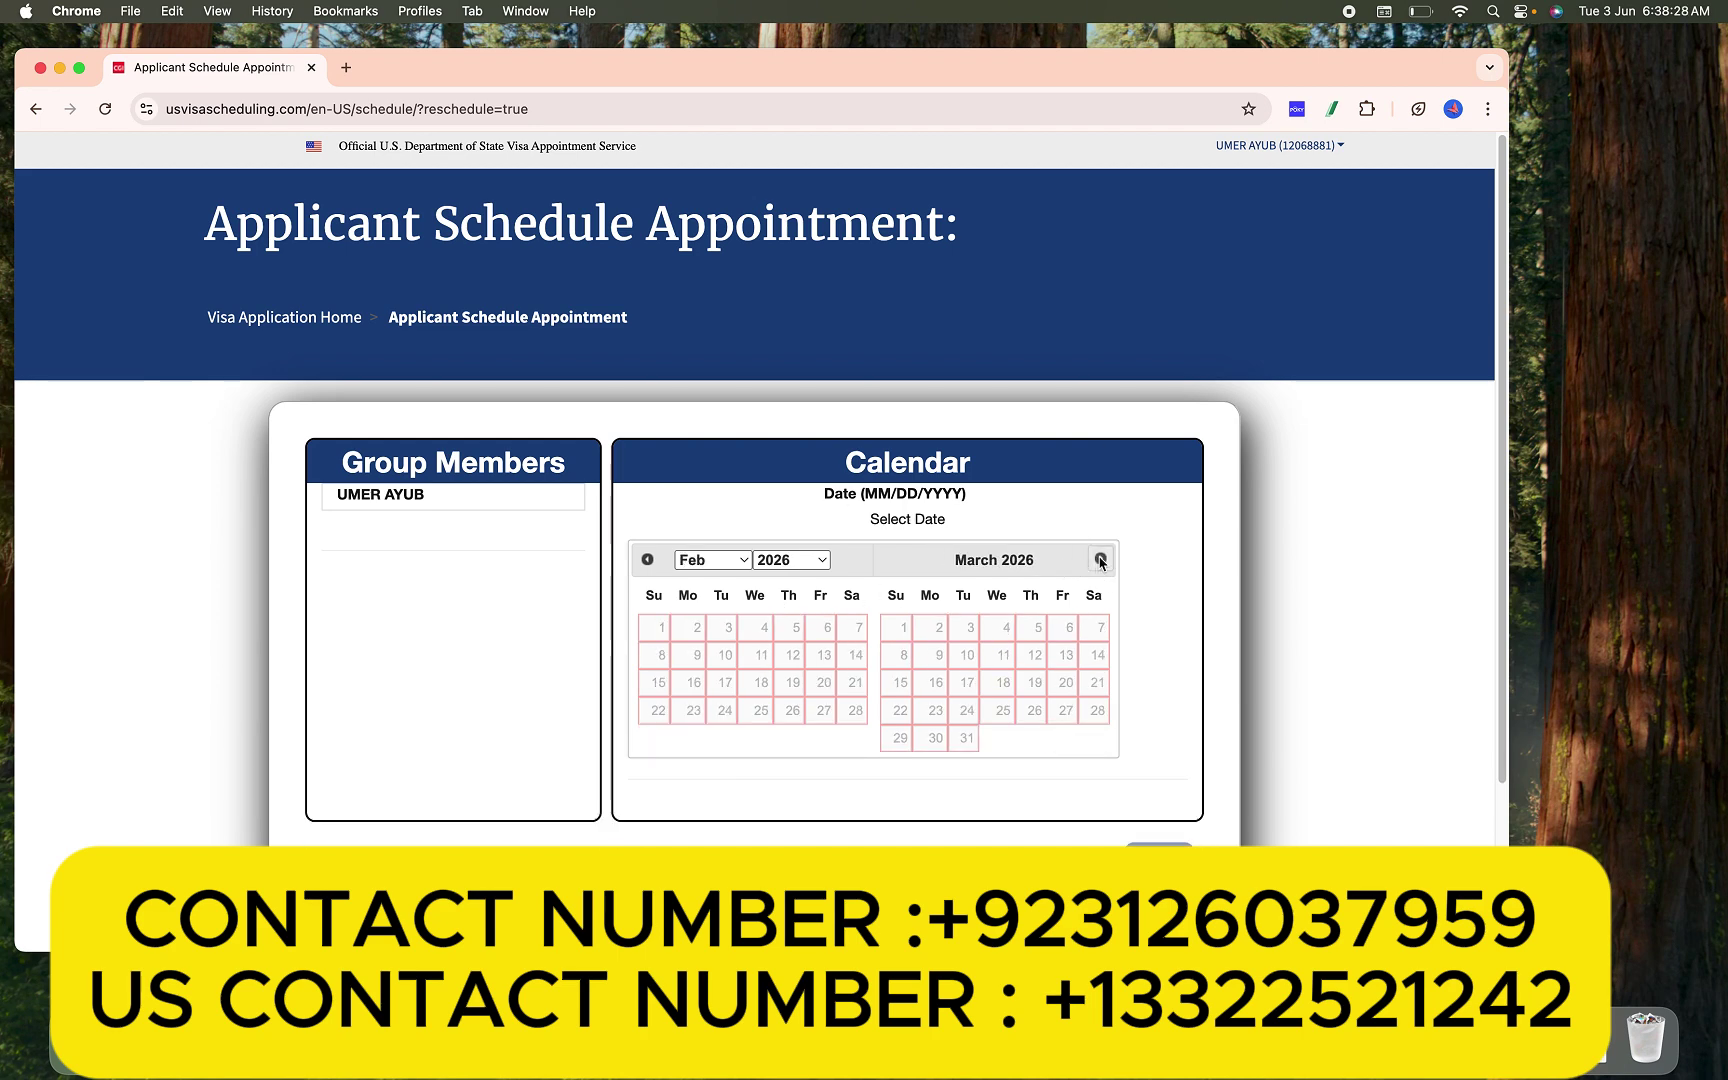
{"action": "left_click", "coordinate": [1100, 561]}
{"action": "left_click", "coordinate": [1100, 561]}
{"action": "left_click", "coordinate": [758, 628]}
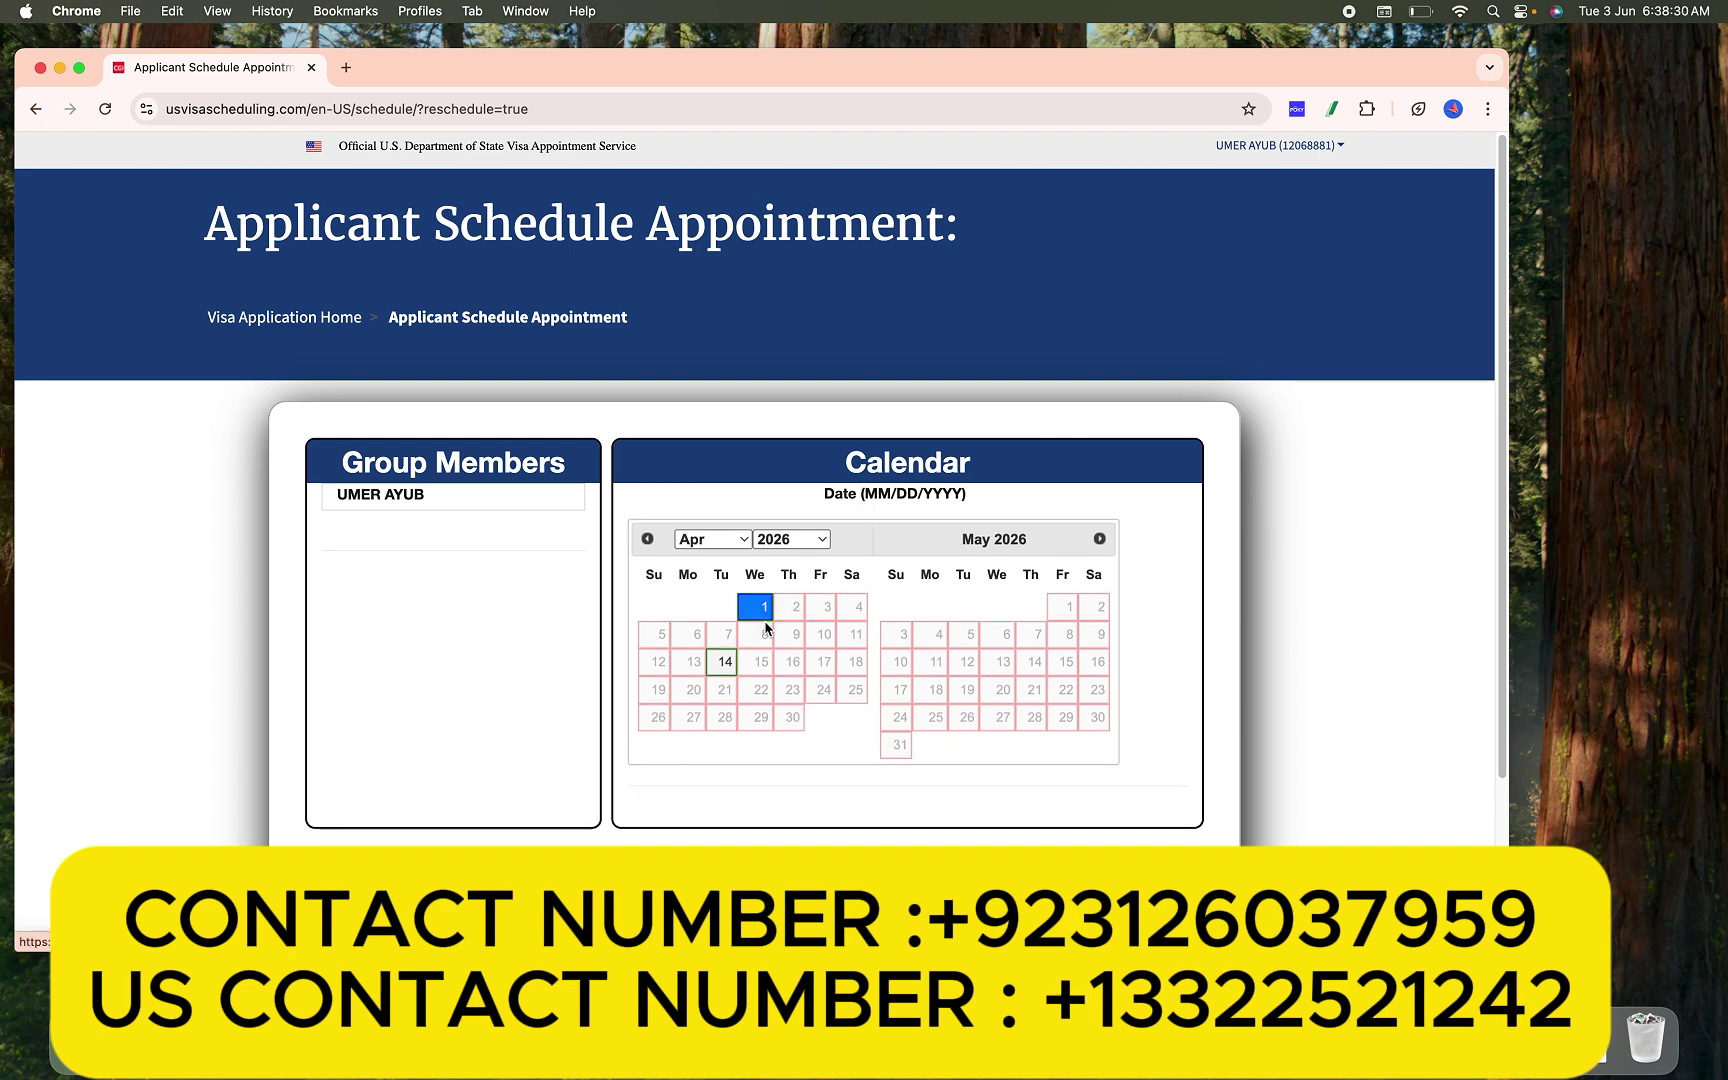
{"action": "left_click", "coordinate": [729, 666]}
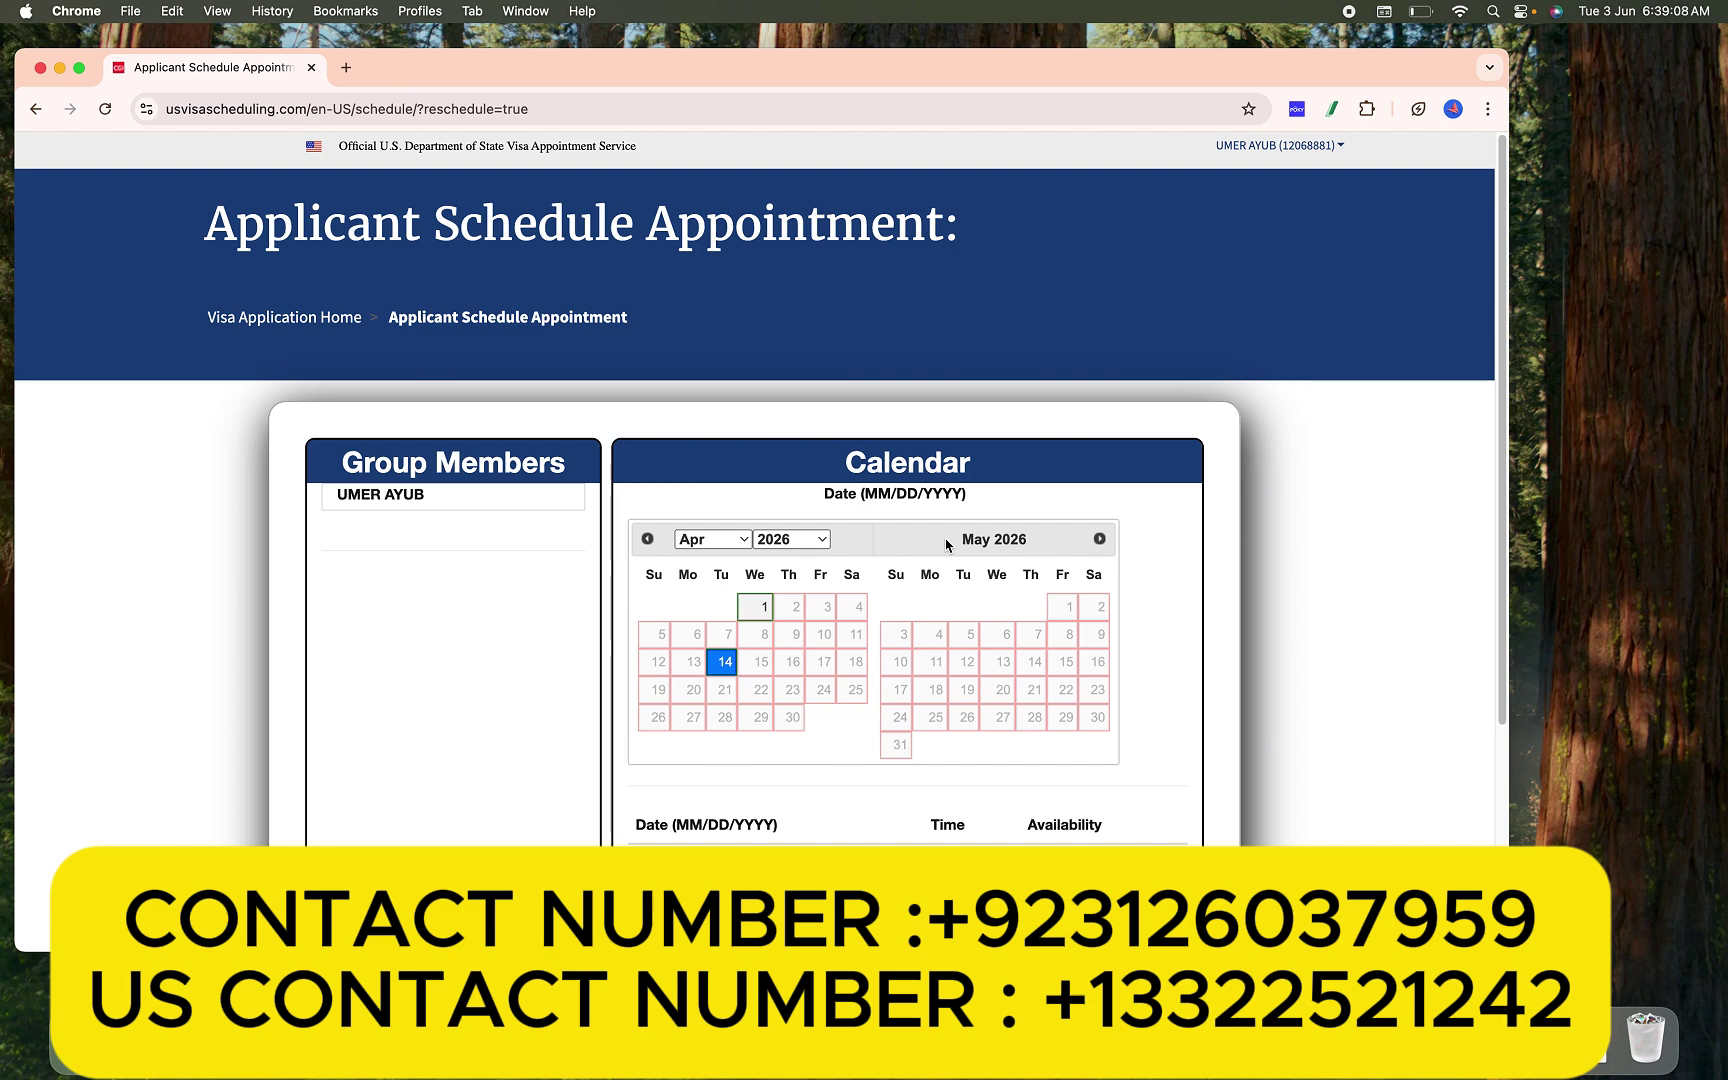
- Return the calendar from April 2026 to July and August 2025 to recheck the earlier months for open dates
{"action": "left_click", "coordinate": [648, 539]}
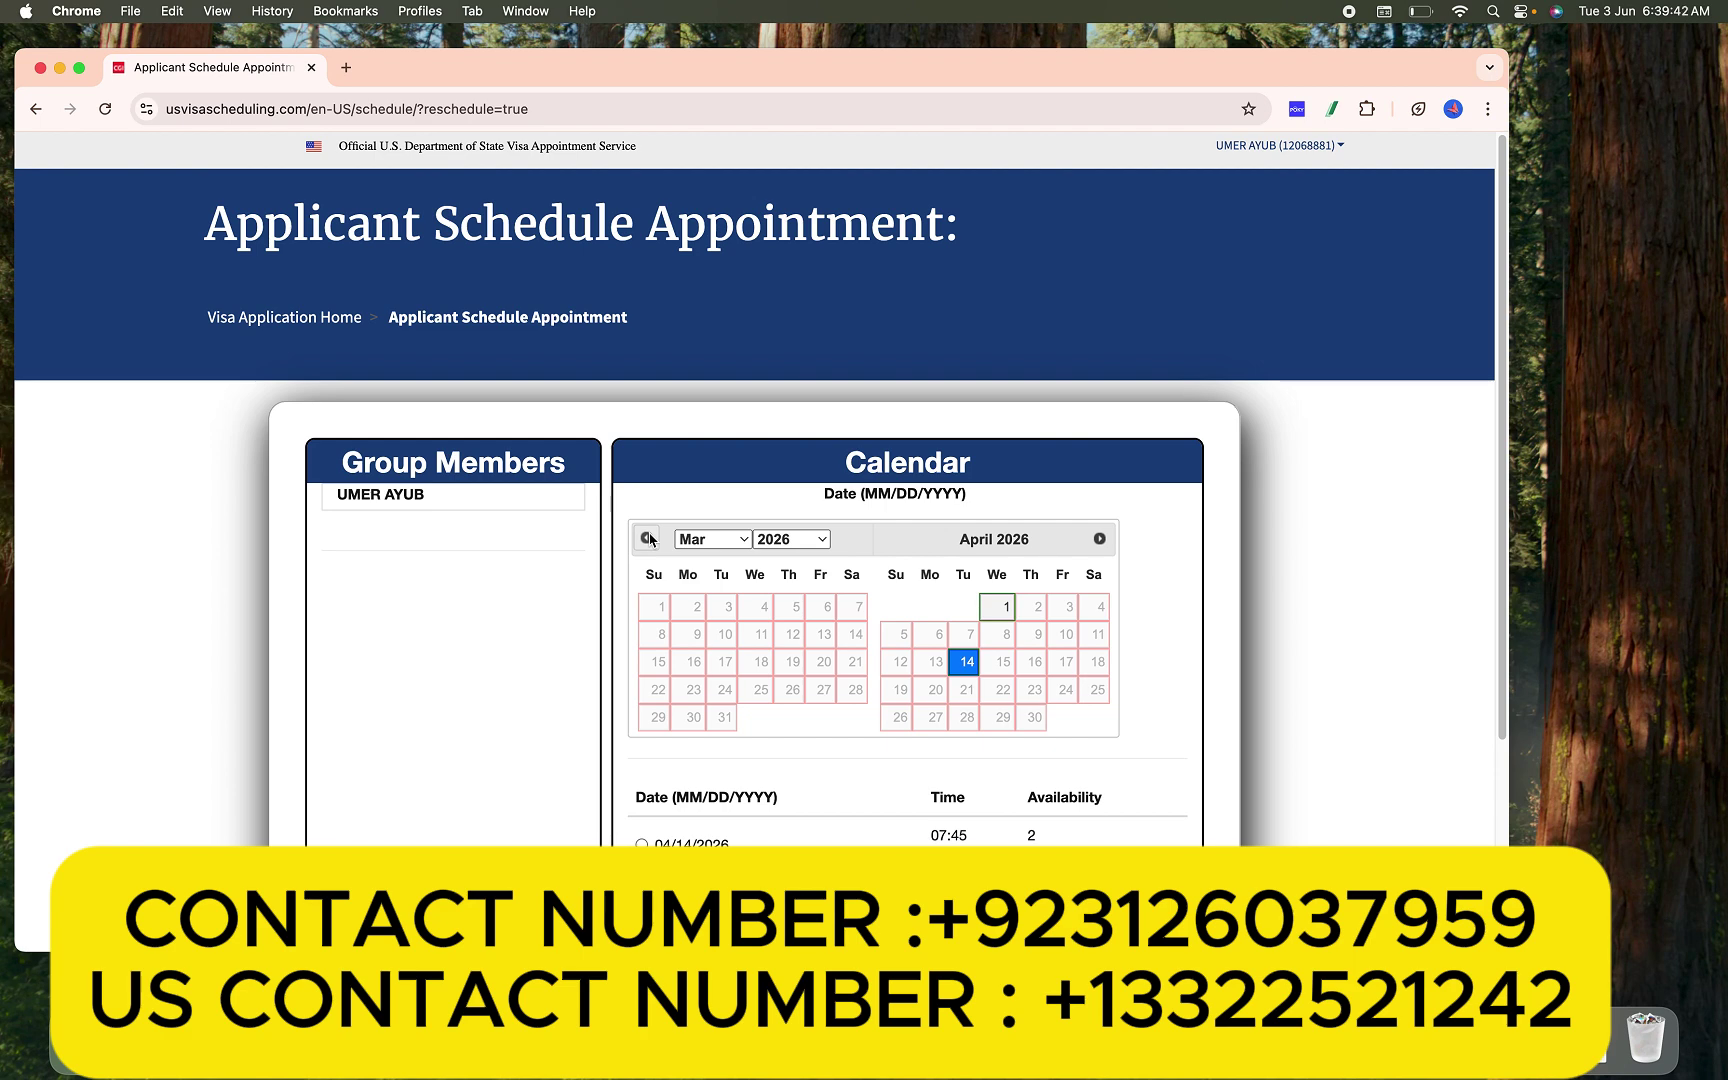
{"action": "left_click", "coordinate": [647, 538]}
{"action": "left_click", "coordinate": [647, 538]}
{"action": "left_click", "coordinate": [647, 538]}
{"action": "left_click", "coordinate": [647, 538]}
{"action": "left_click", "coordinate": [647, 538]}
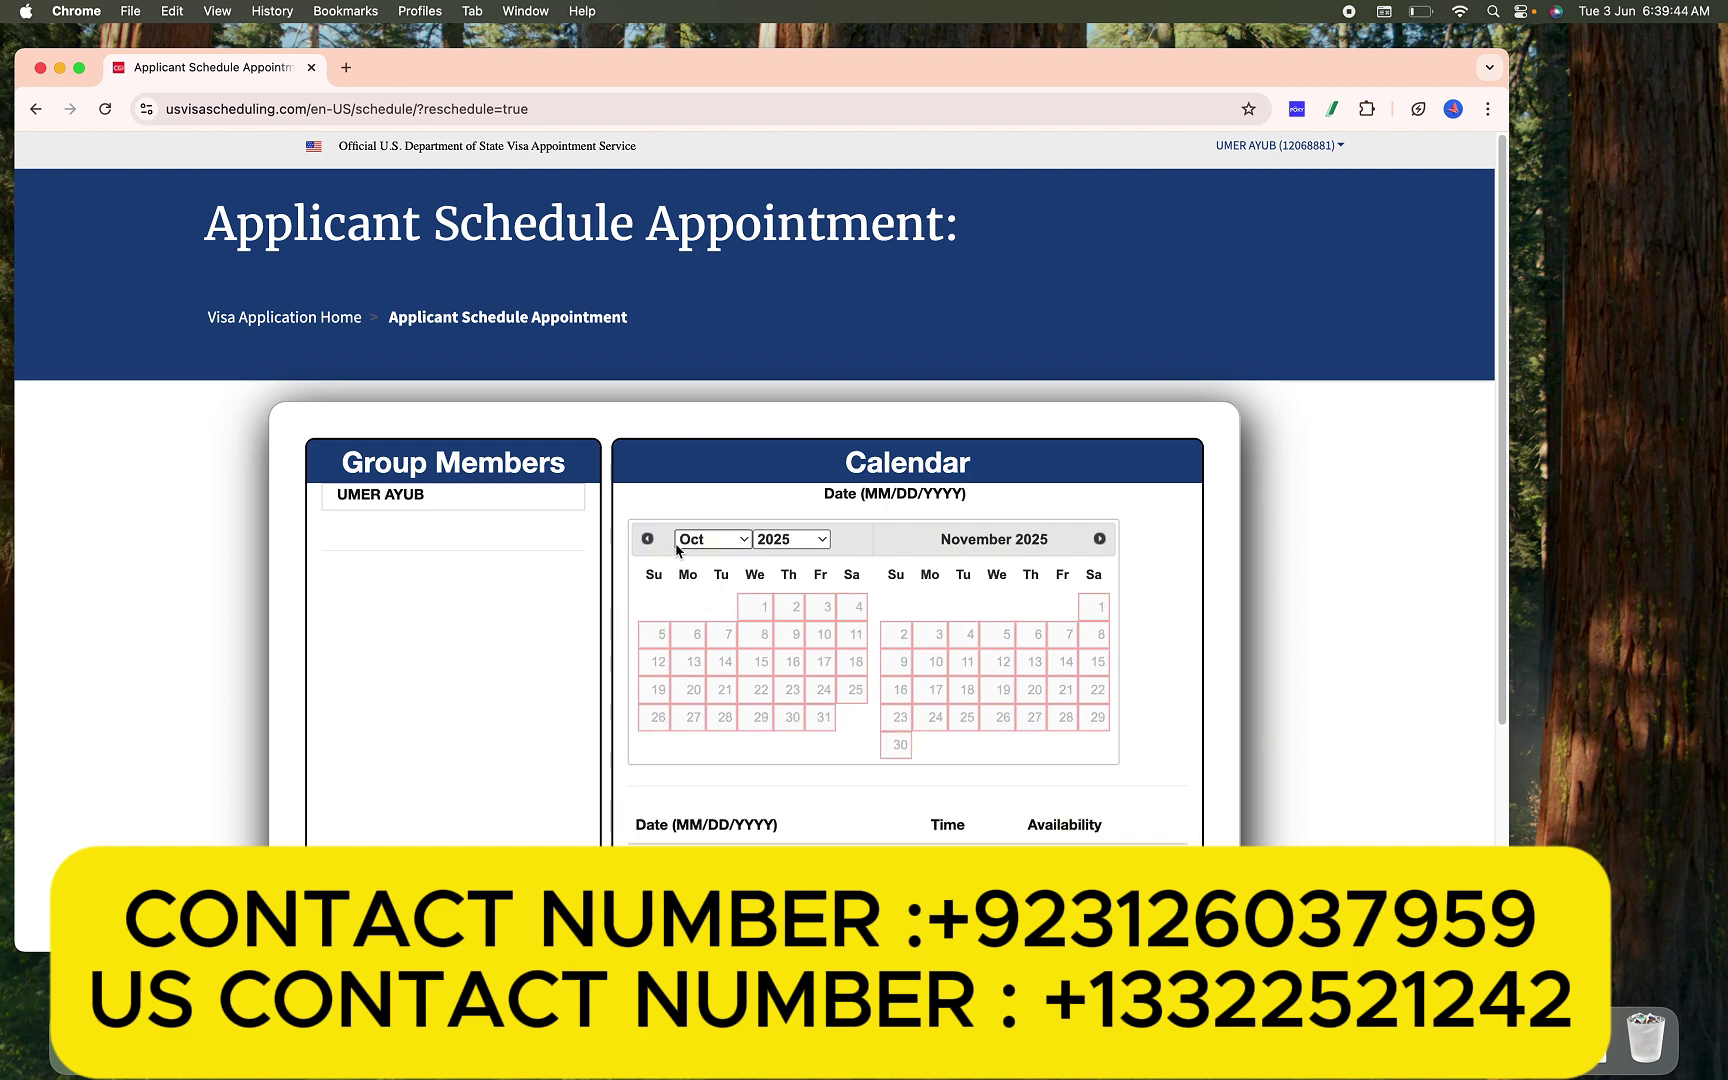
{"action": "left_click", "coordinate": [652, 545]}
{"action": "left_click", "coordinate": [652, 545]}
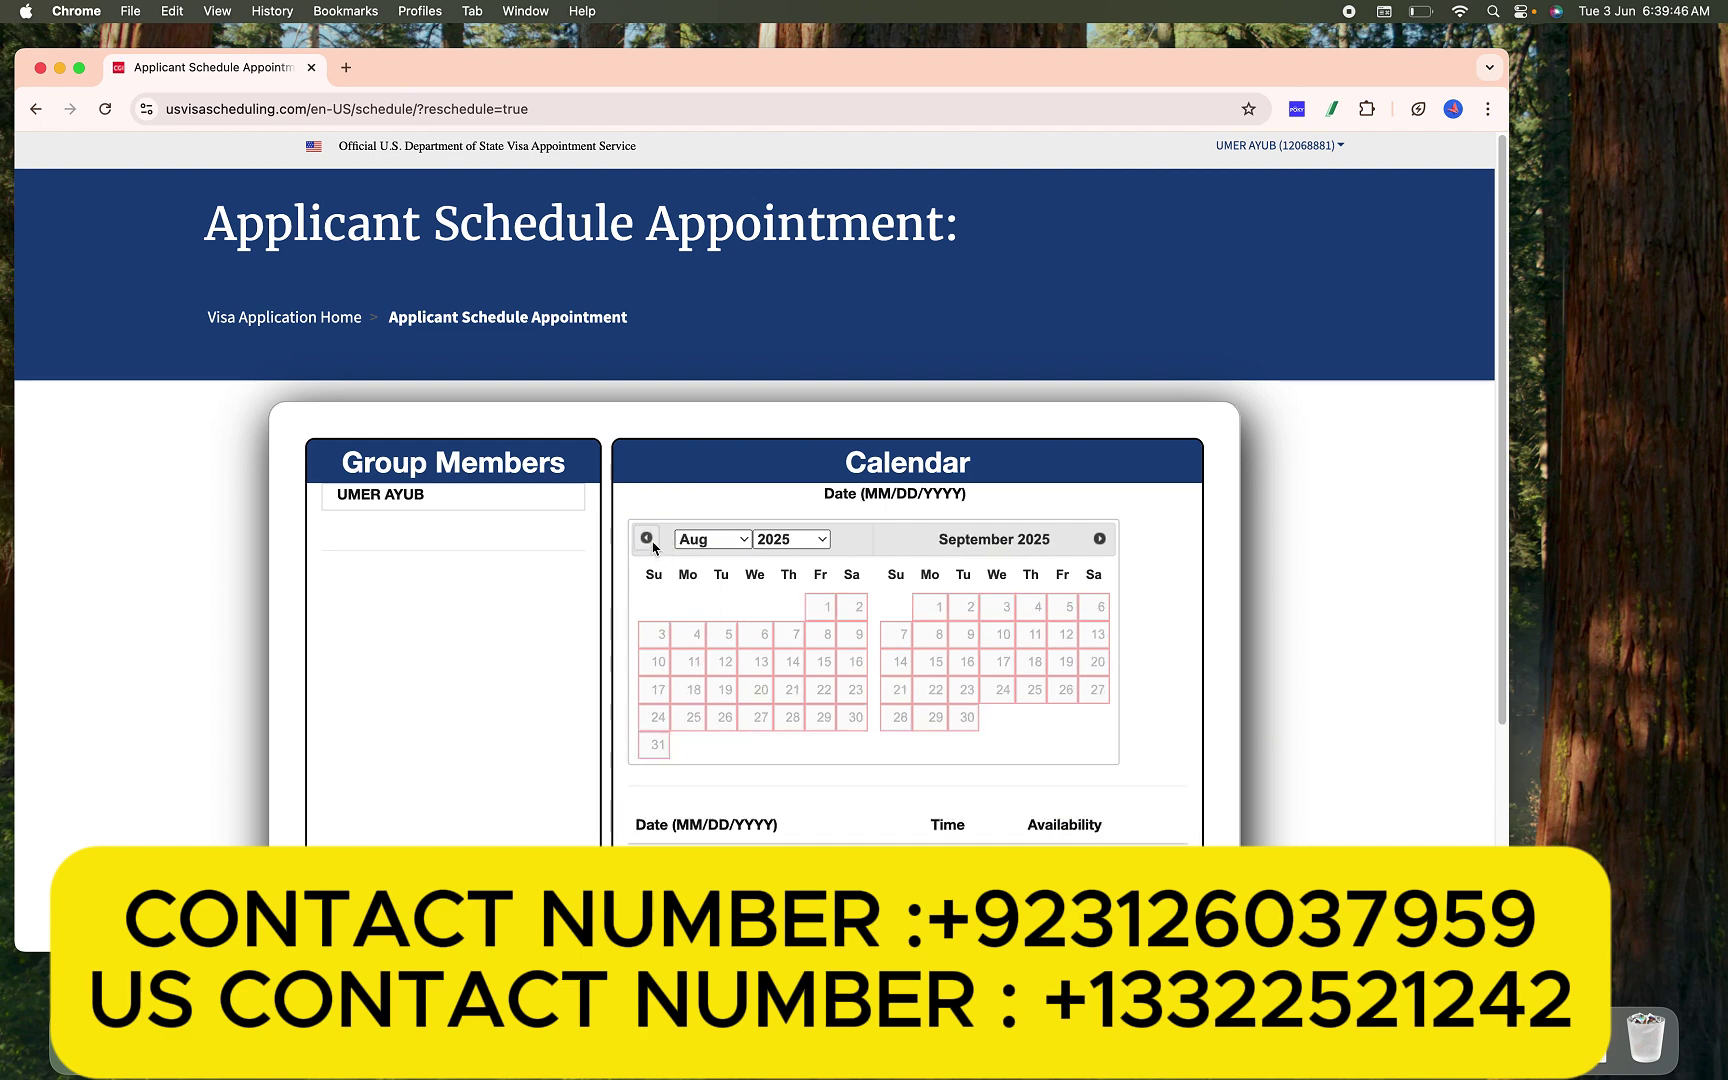
{"action": "left_click", "coordinate": [648, 540]}
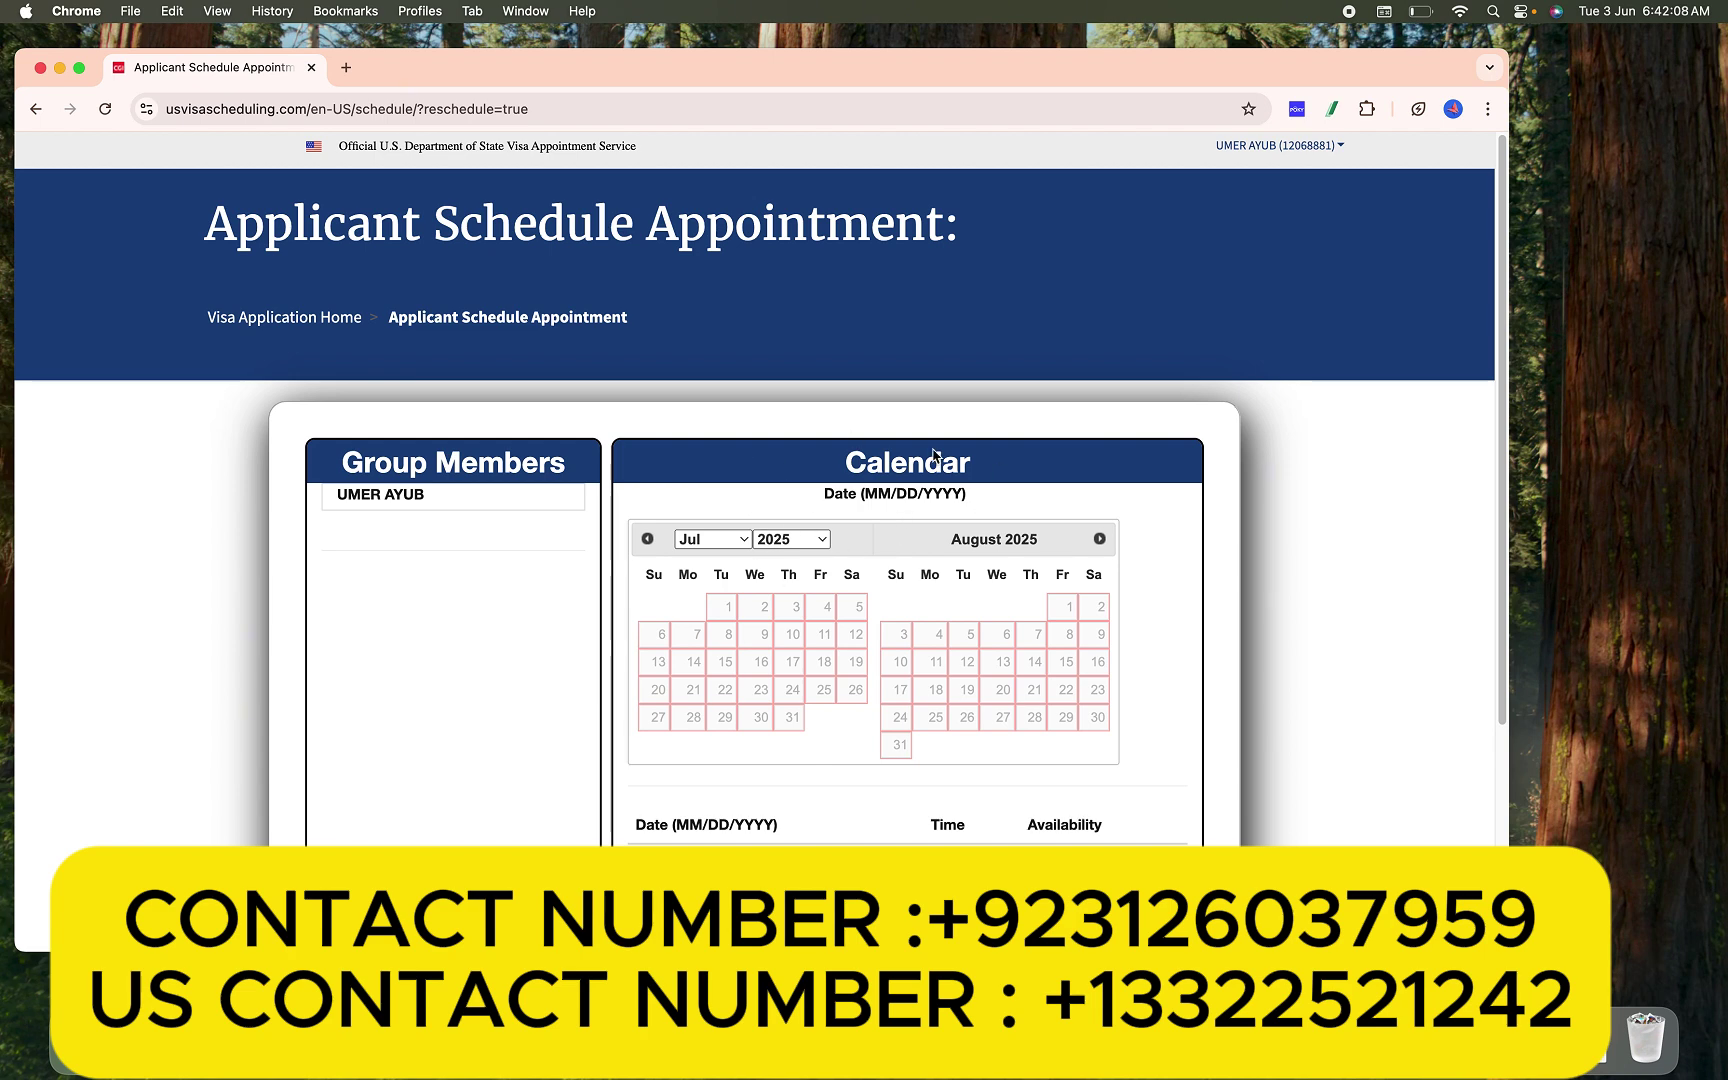
{"action": "scroll", "coordinate": [935, 457], "scroll_direction": "up", "scroll_amount": 2}
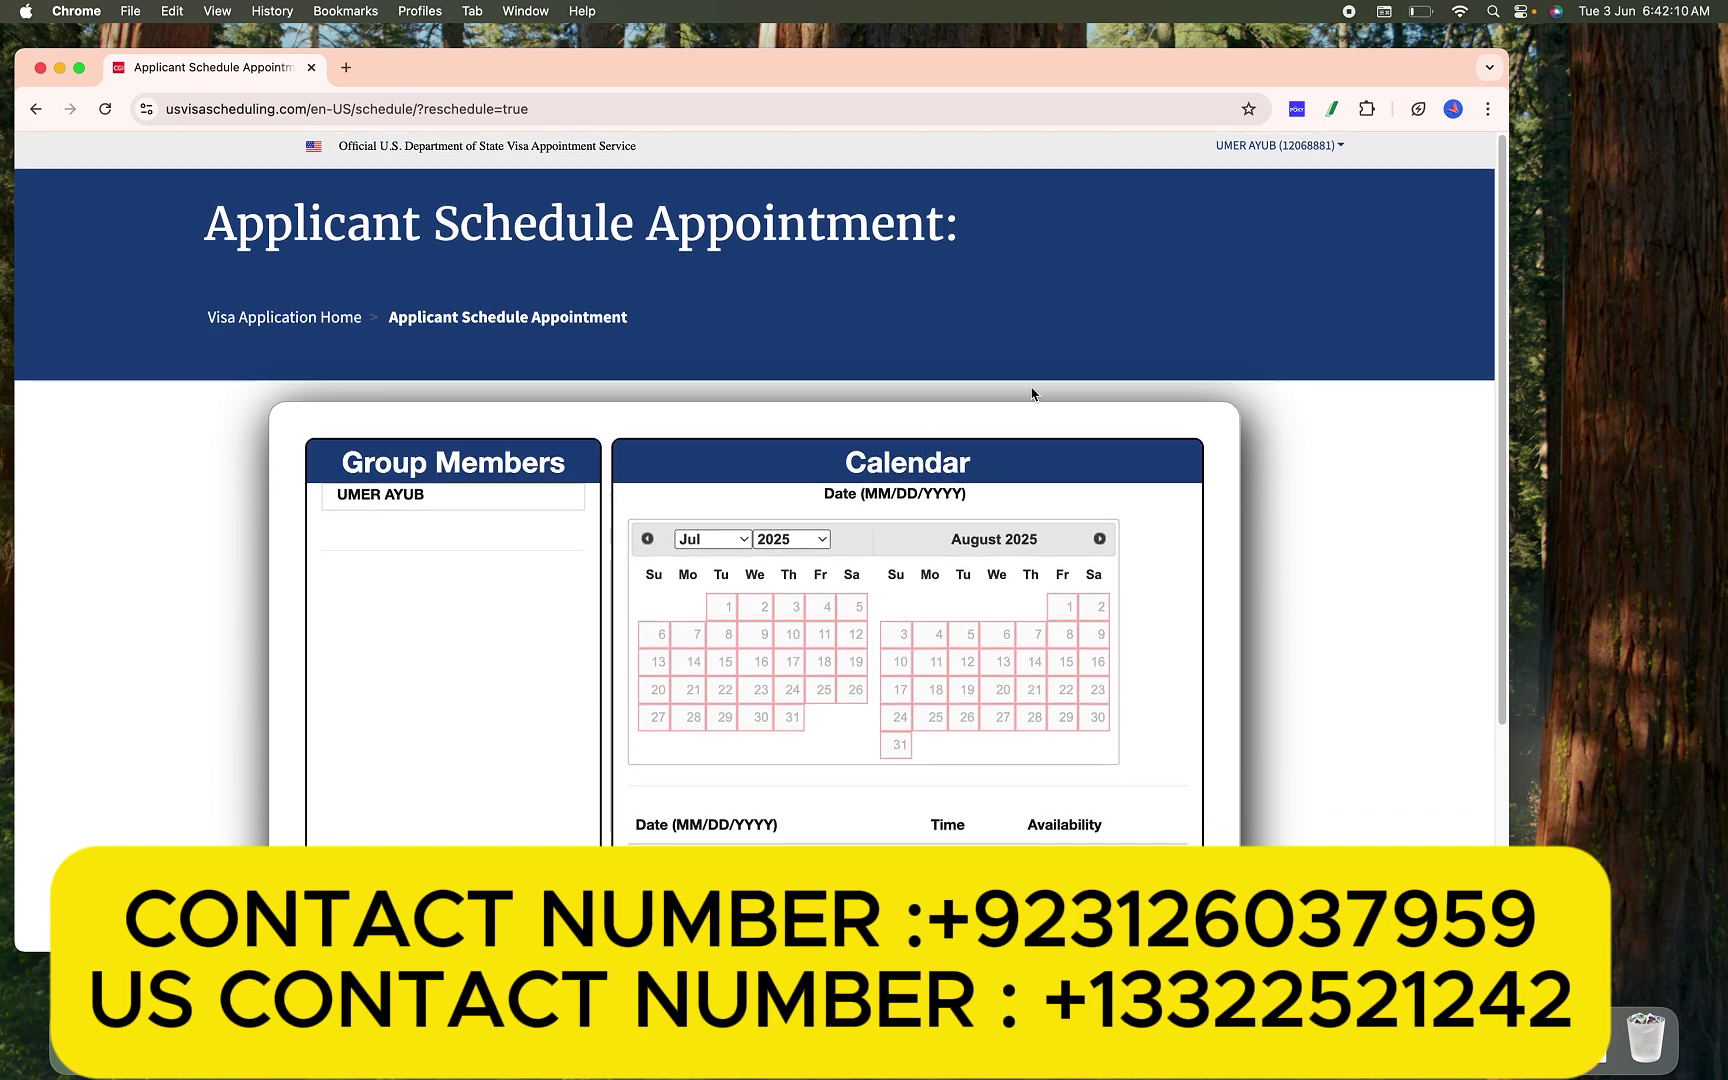